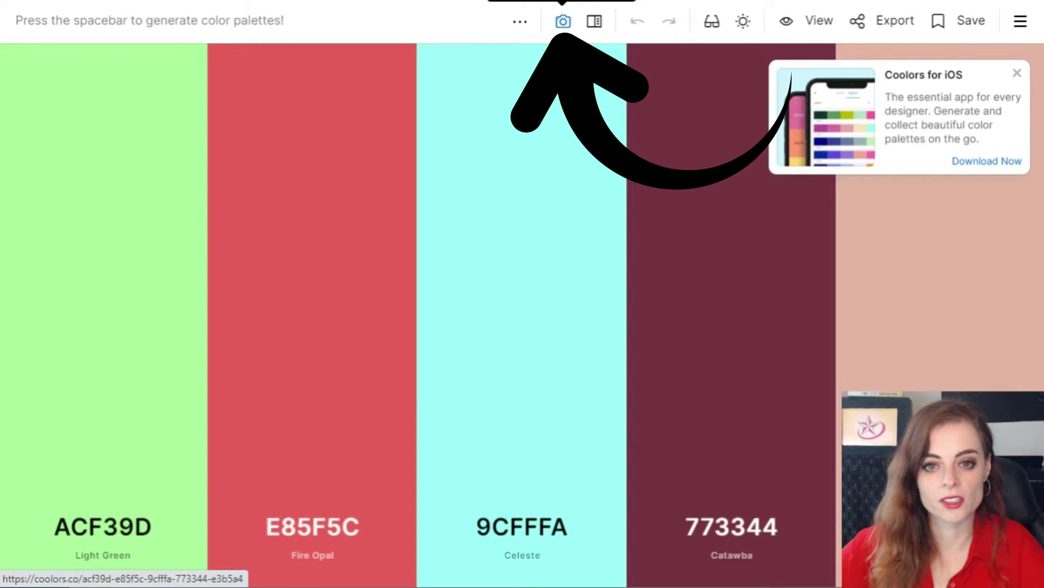
# Step: Load slack.jpg into the Coolors image picker to extract its colours
pyautogui.click(563, 21)
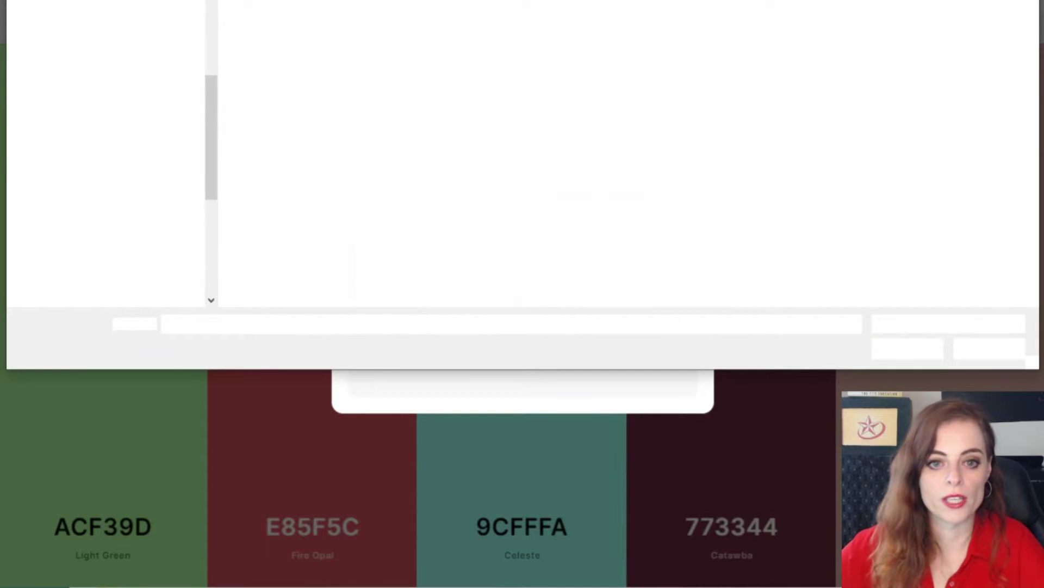
pyautogui.click(631, 33)
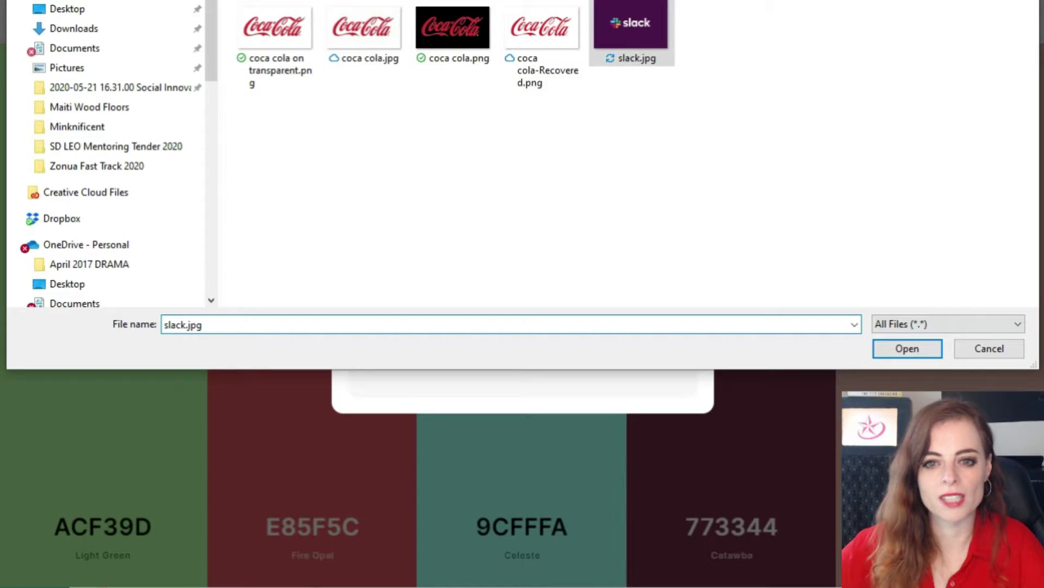
pyautogui.press('Return')
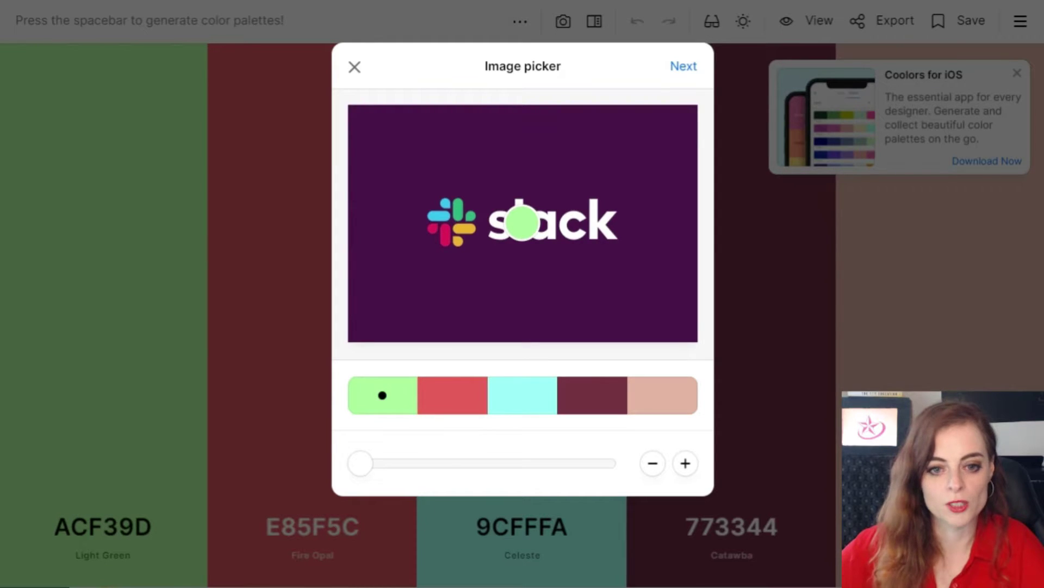
# Step: Pick the Slack logo's dark purple, green, blue, pink and yellow as the five palette colours
pyautogui.moveTo(522, 222); pyautogui.dragTo(397, 148)
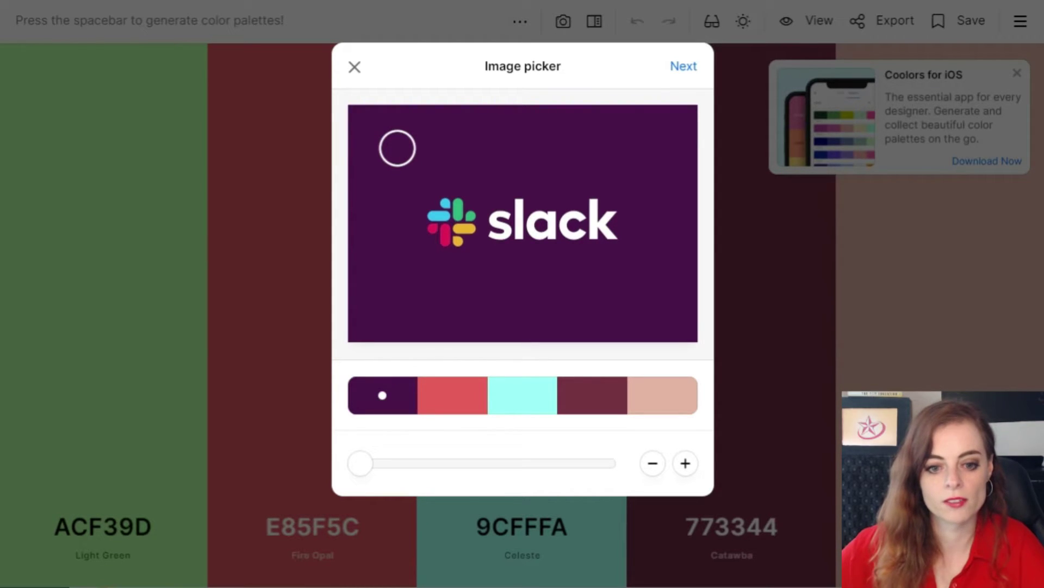
pyautogui.click(452, 395)
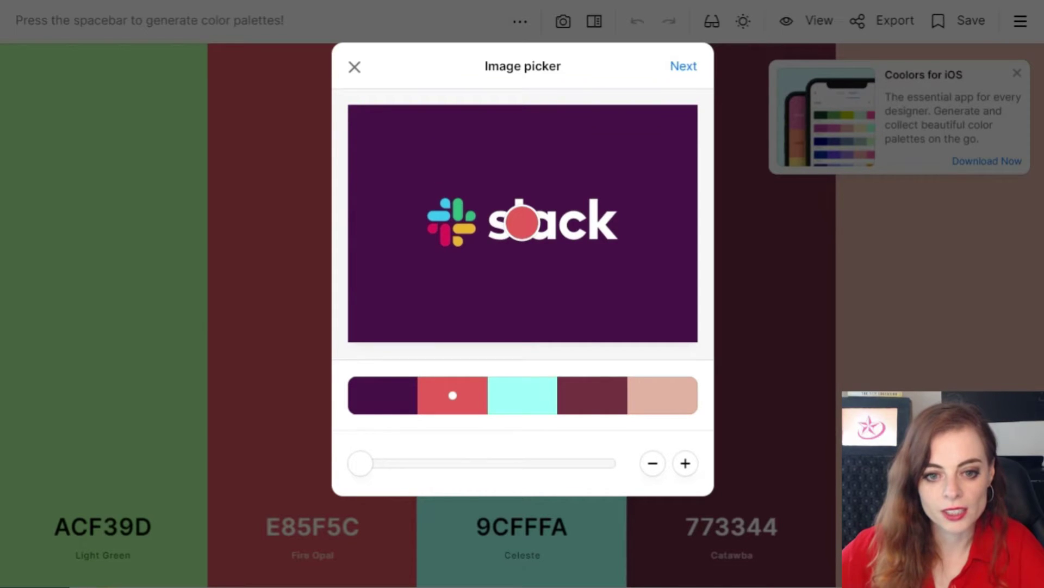
pyautogui.moveTo(521, 221); pyautogui.dragTo(457, 206)
pyautogui.click(522, 394)
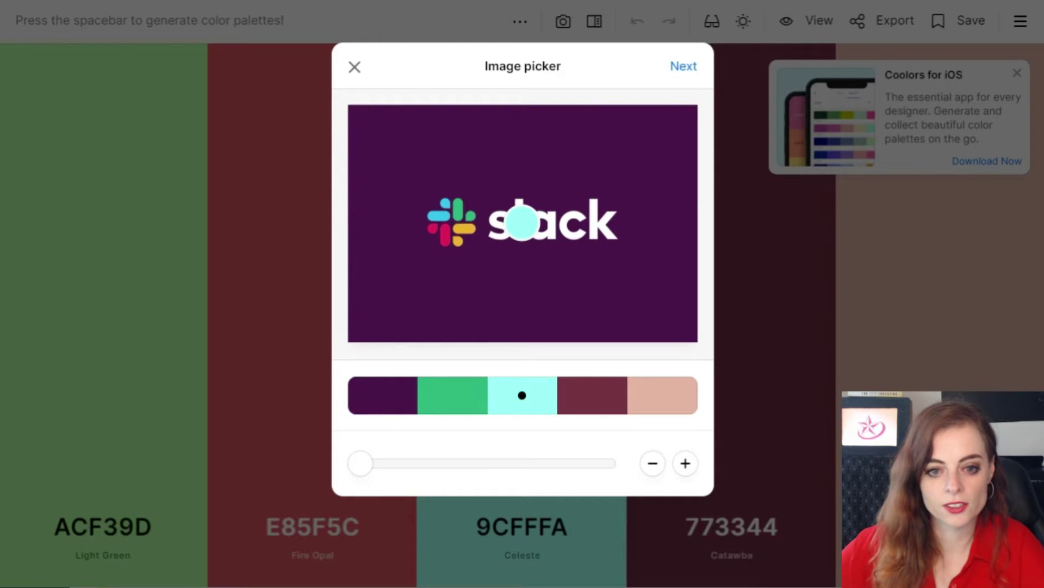
pyautogui.moveTo(522, 222); pyautogui.dragTo(442, 211)
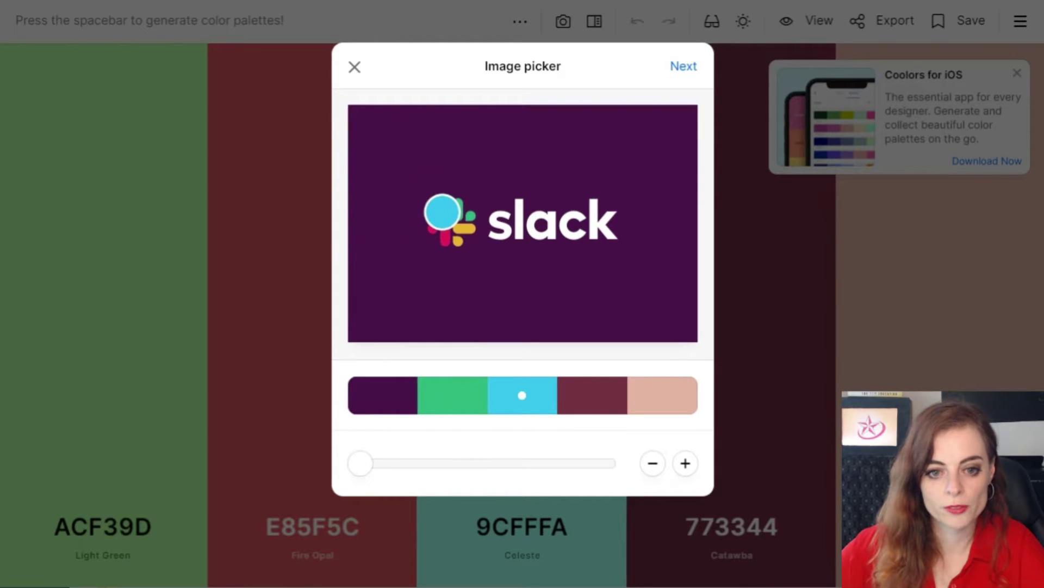
pyautogui.click(593, 395)
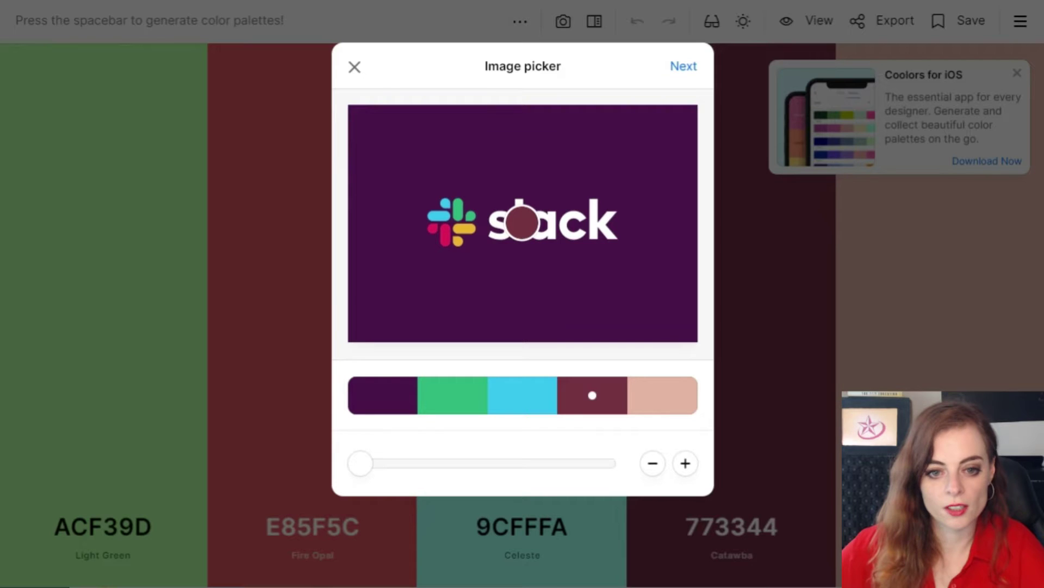
pyautogui.moveTo(521, 221); pyautogui.dragTo(445, 228)
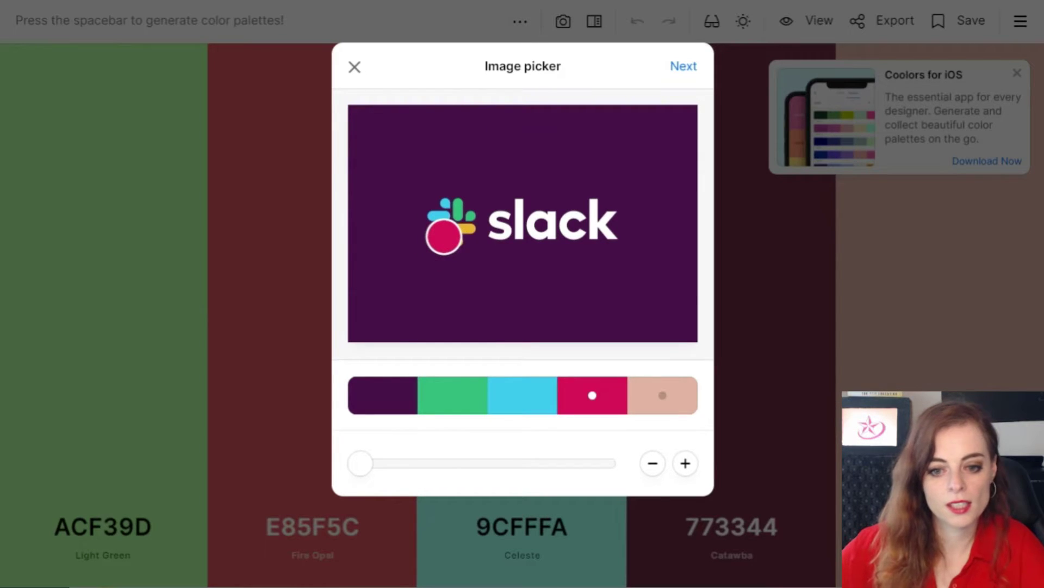
pyautogui.click(663, 395)
pyautogui.moveTo(522, 221); pyautogui.dragTo(462, 226)
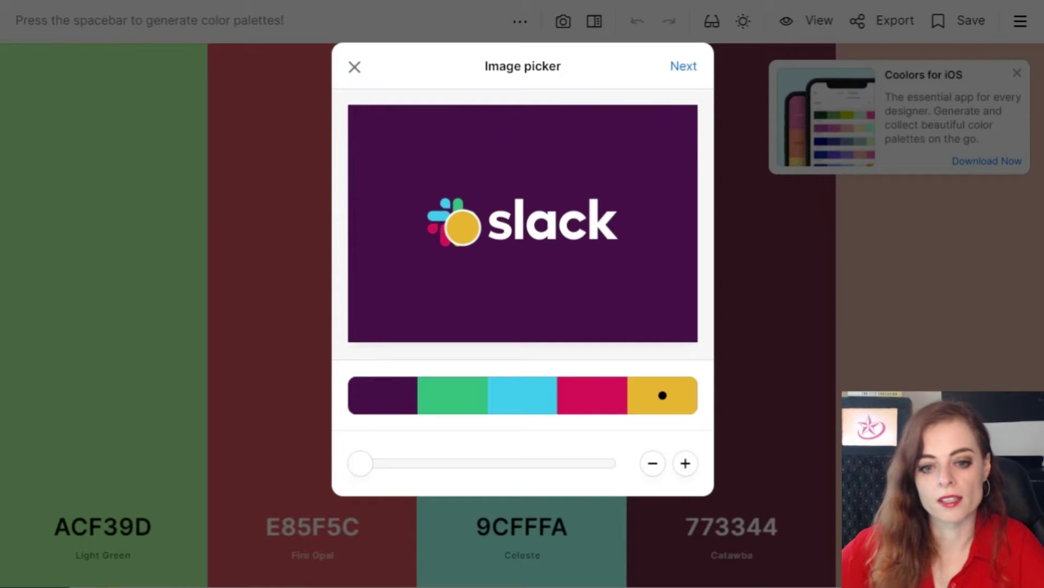
pyautogui.click(683, 66)
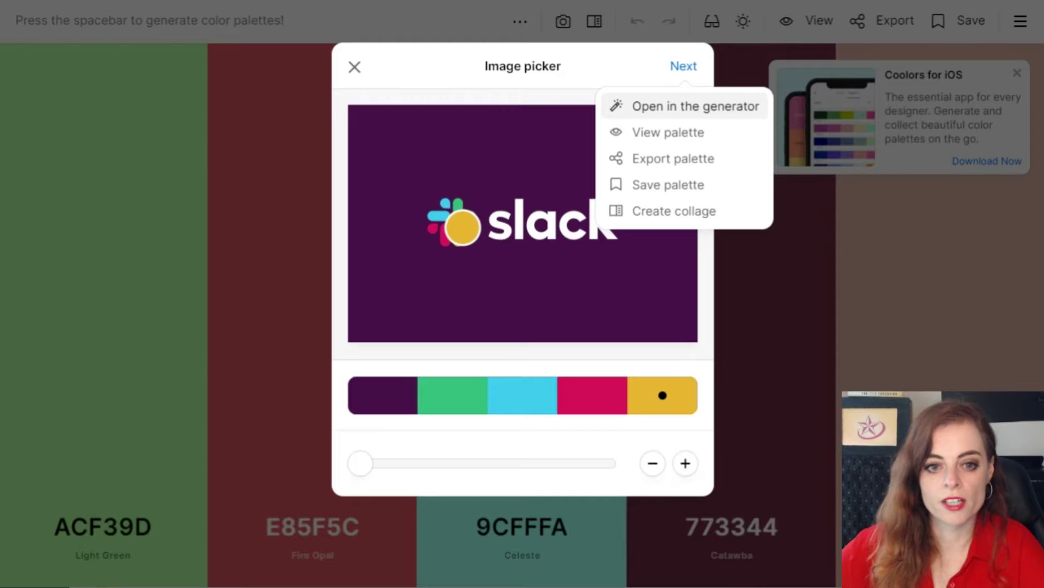
# Step: Open the Slack palette in the generator and view the green's hex code 2EB57D
pyautogui.click(696, 106)
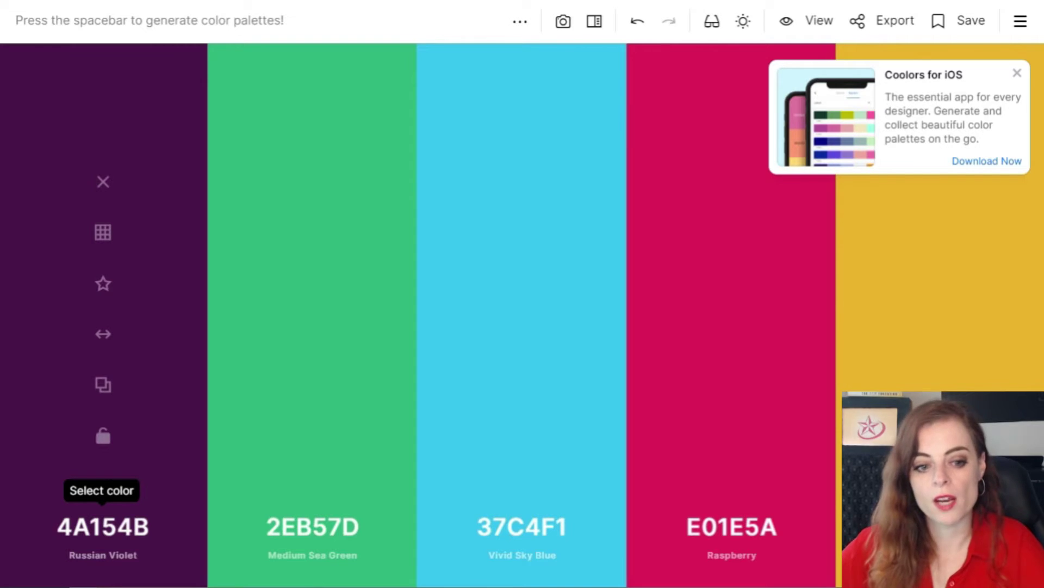
pyautogui.click(313, 526)
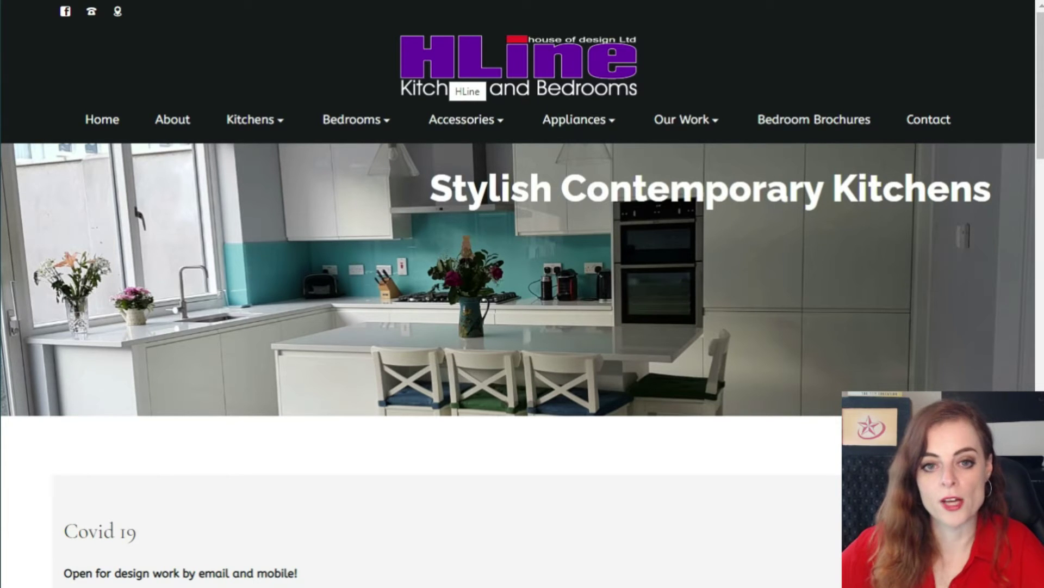
# Step: Copy the HLine logo's image address and open hline_best_kitchens.png in a new tab
pyautogui.rightClick(474, 55)
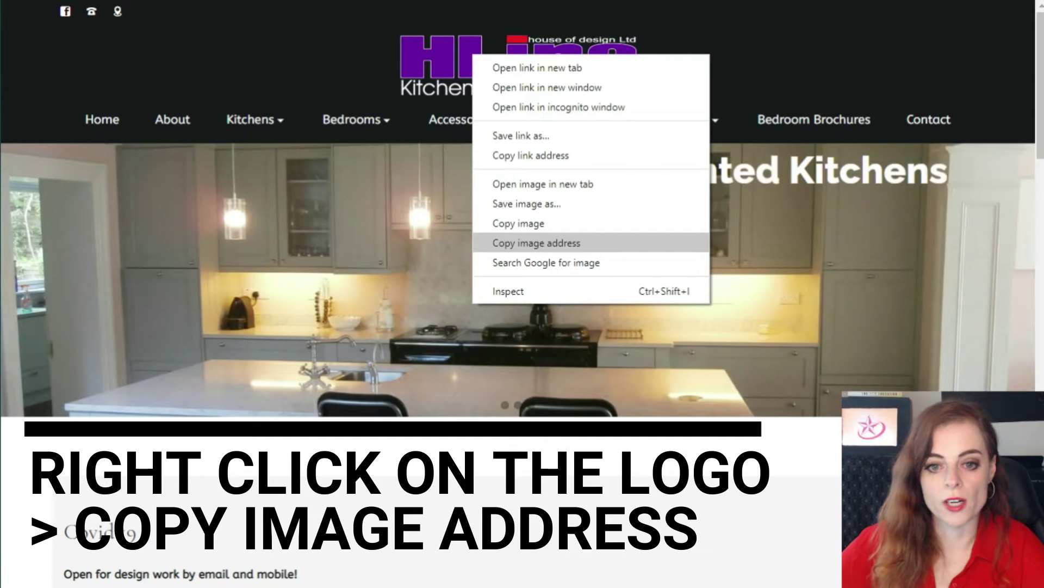
pyautogui.click(537, 243)
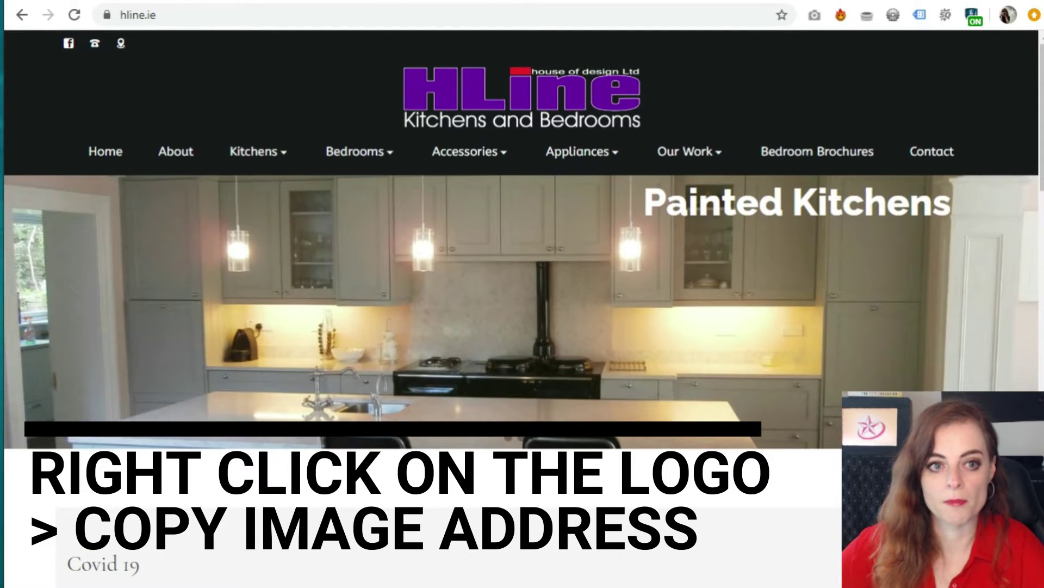
pyautogui.hotkey('ctrl', 't')
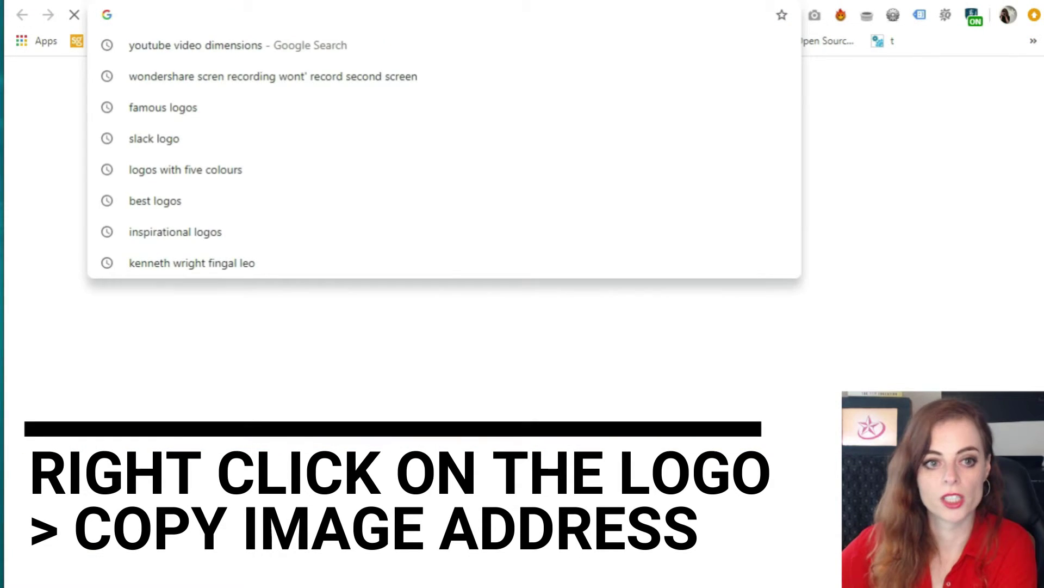
pyautogui.write('https://www.hline.ie/file/2017/12/hline_best_kitchens.png')
pyautogui.press('Return')
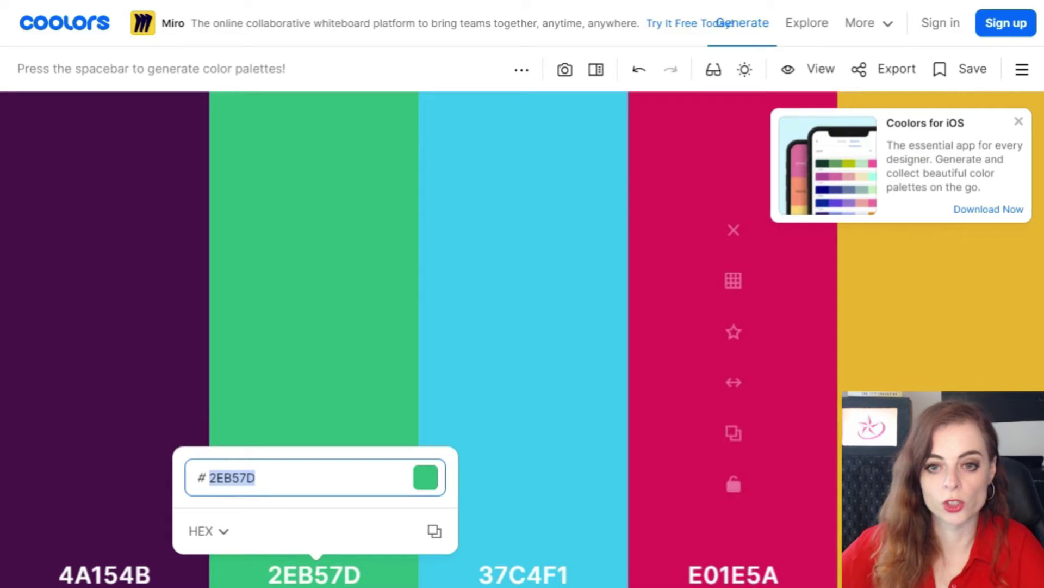
# Step: Load the HLine logo into the Coolors image picker from its pasted image URL
pyautogui.click(564, 69)
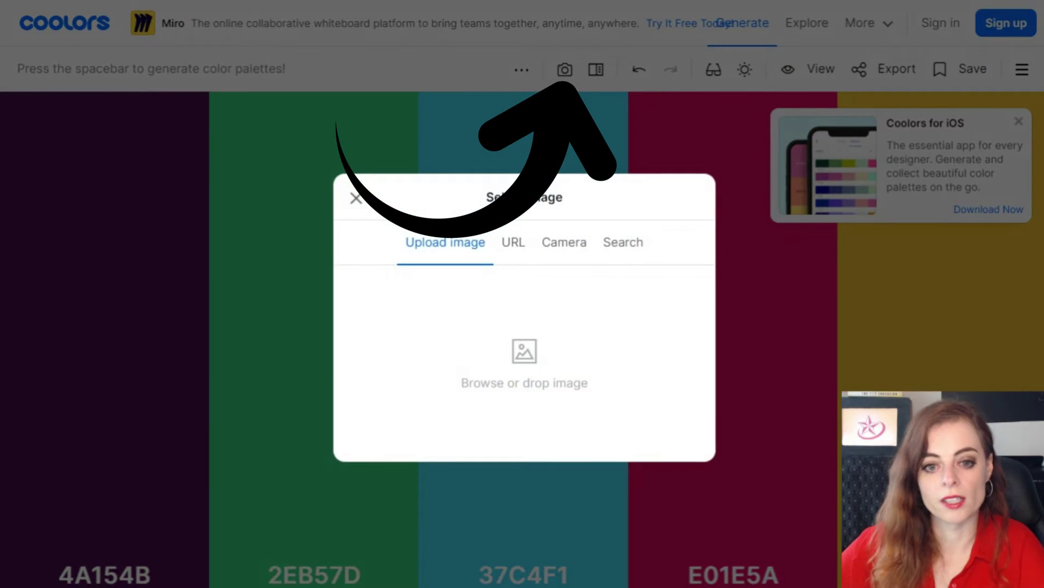
pyautogui.click(513, 242)
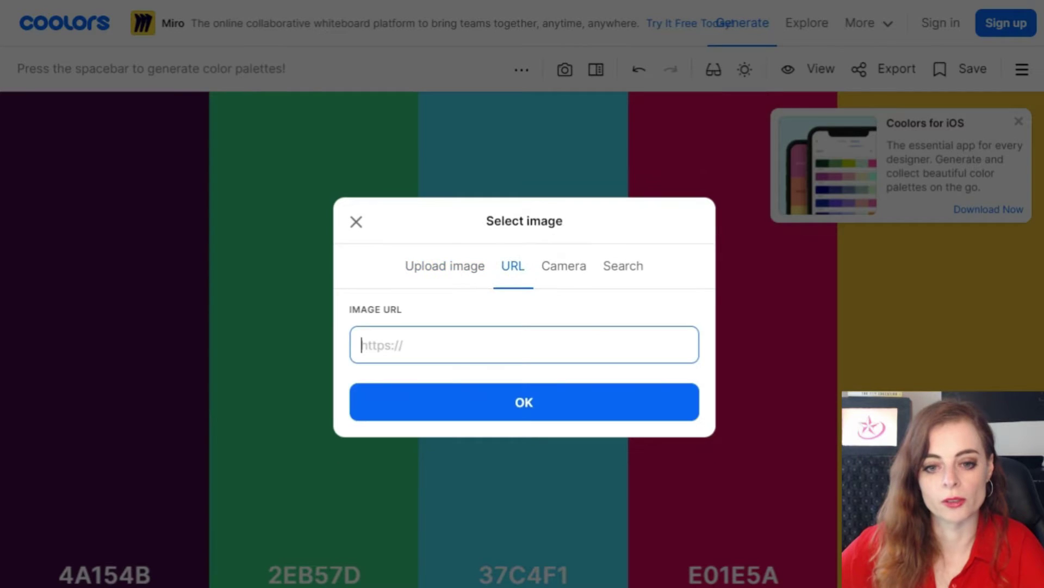
pyautogui.write('https://www.hline.ie/file/2017/12/hline_best_kitchens.png')
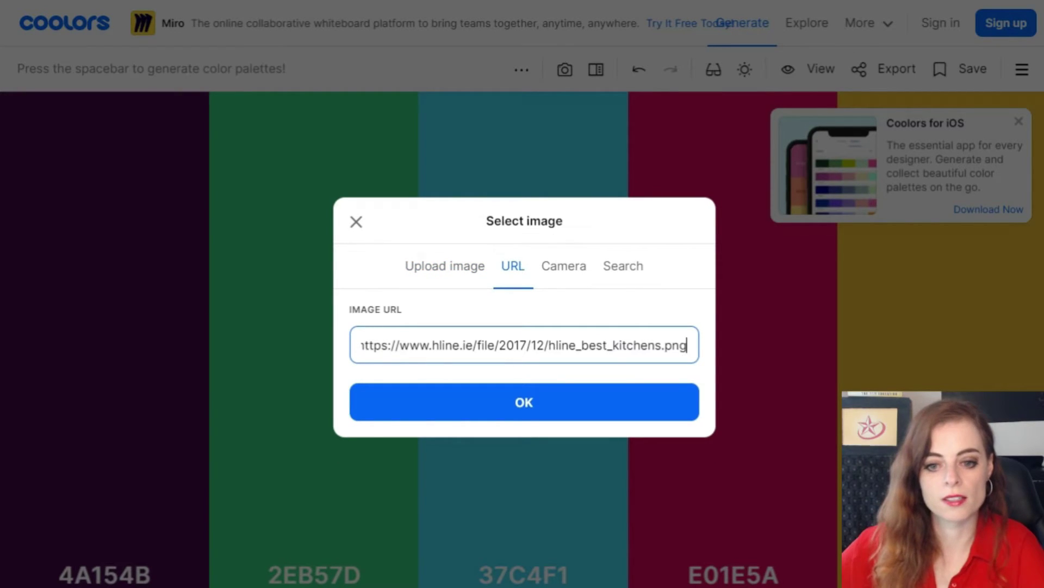
pyautogui.press('Return')
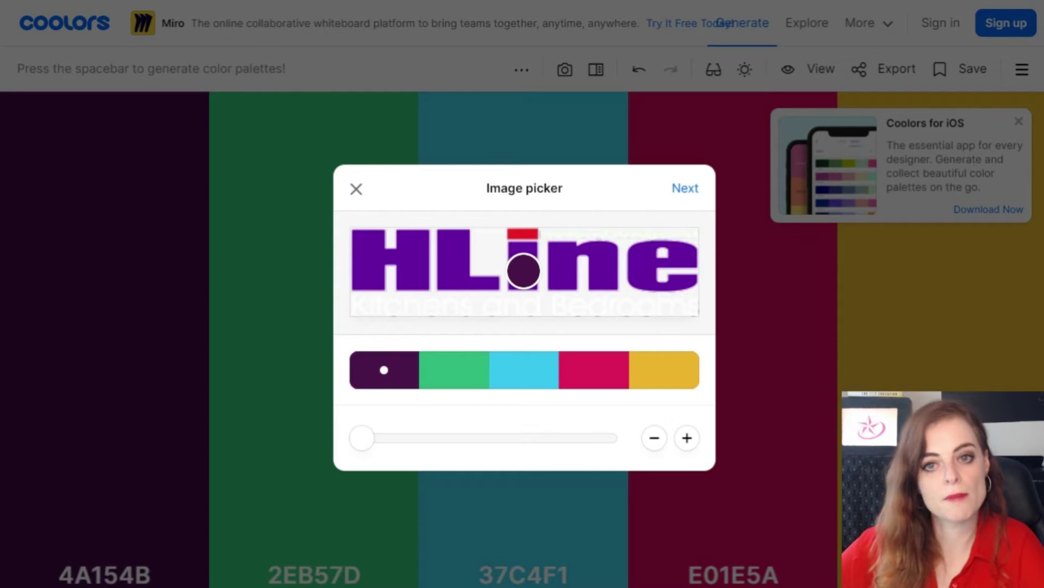
# Step: Pick HLine's purple 6707A5 and red ED1C24 as the first two colours and open them in the generator
pyautogui.moveTo(523, 271); pyautogui.dragTo(411, 258)
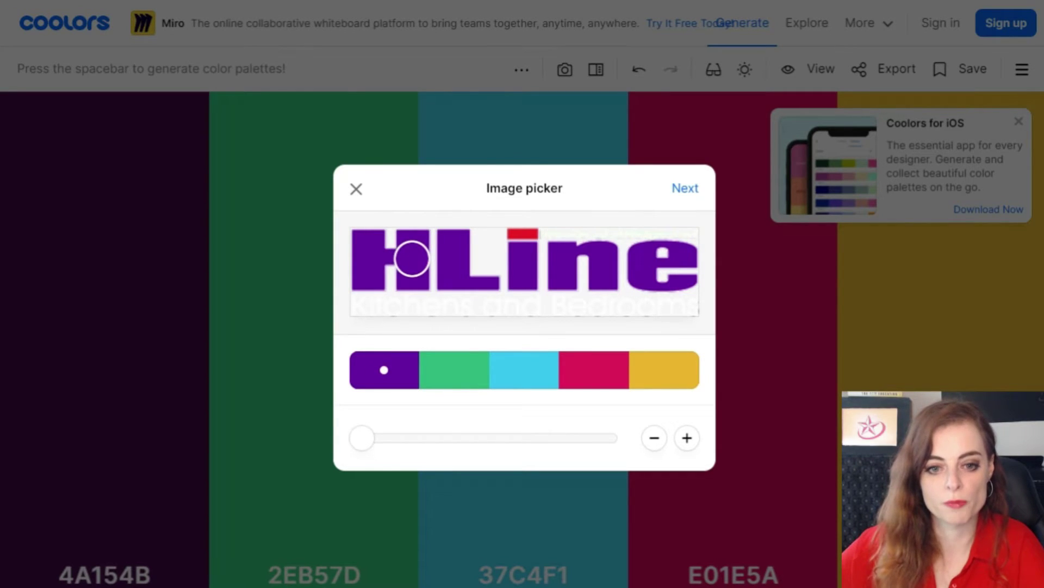
pyautogui.moveTo(412, 258); pyautogui.dragTo(528, 231)
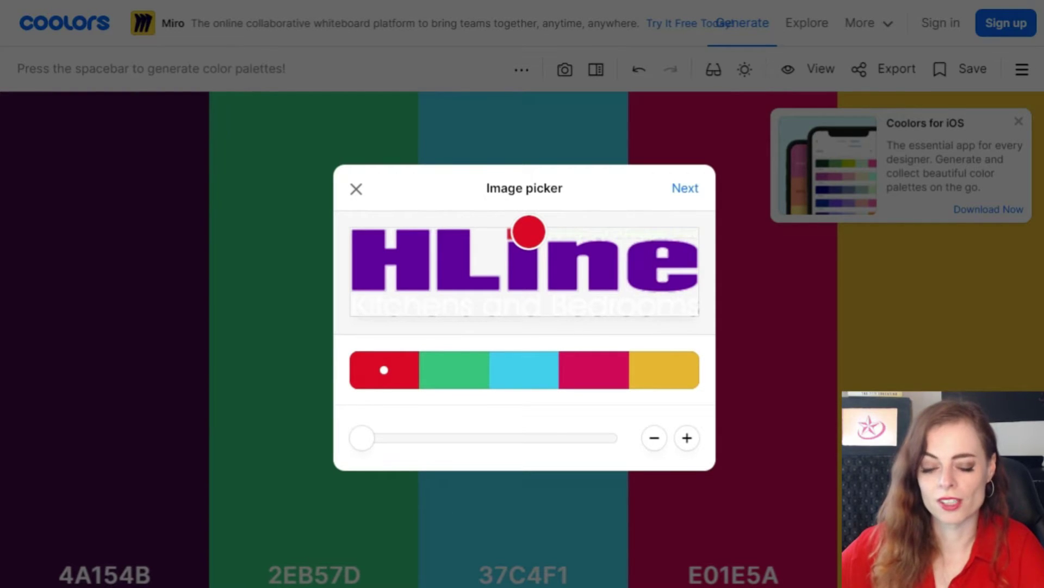
pyautogui.moveTo(529, 231); pyautogui.dragTo(412, 250)
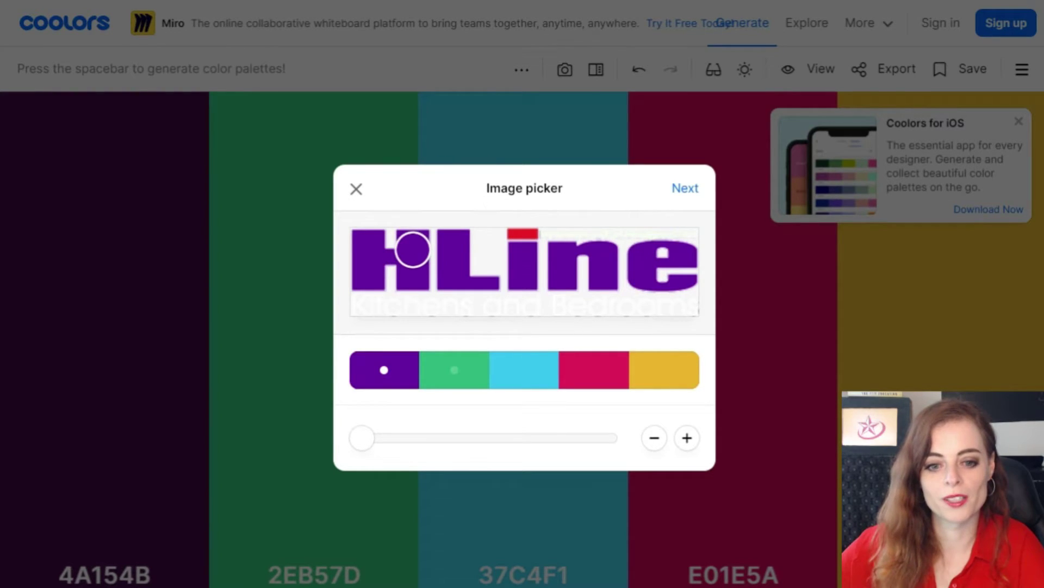
pyautogui.click(454, 370)
pyautogui.moveTo(523, 270); pyautogui.dragTo(522, 231)
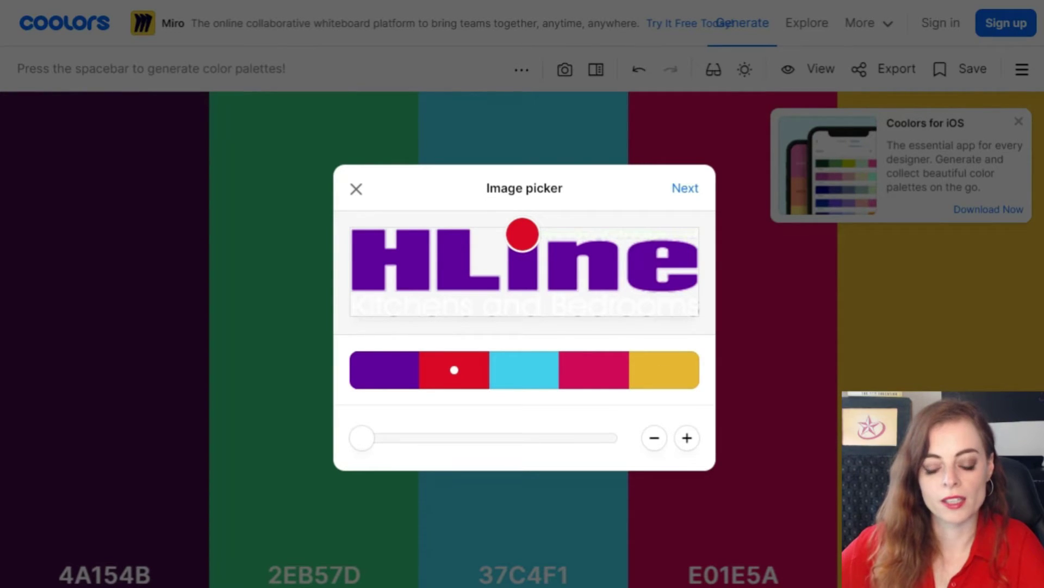
pyautogui.click(685, 188)
pyautogui.click(687, 228)
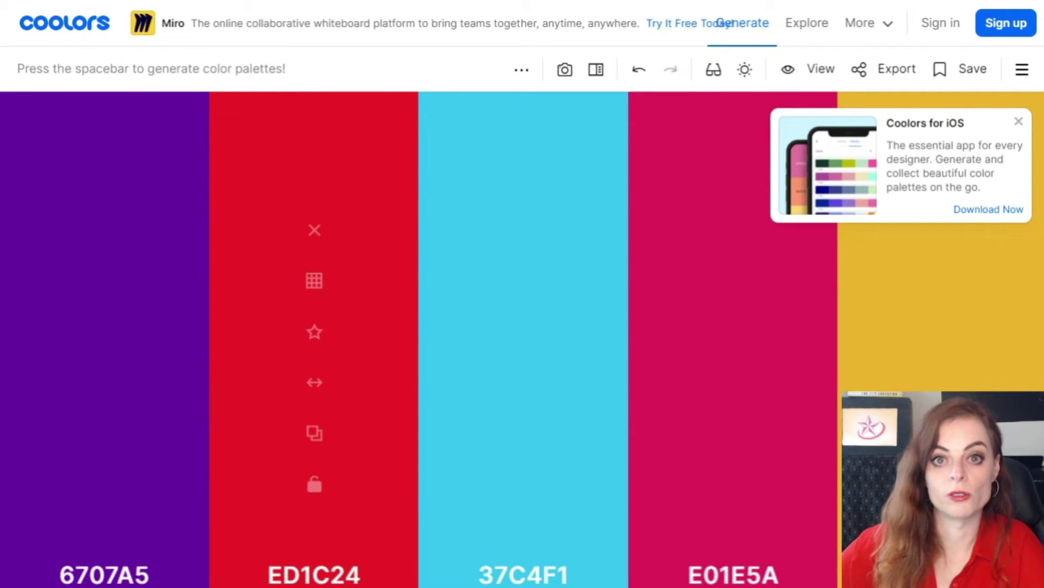
# Step: Lock purple 6707A5 and red ED1C24, then regenerate the rest until EEC643 and 141414 appear
pyautogui.click(105, 483)
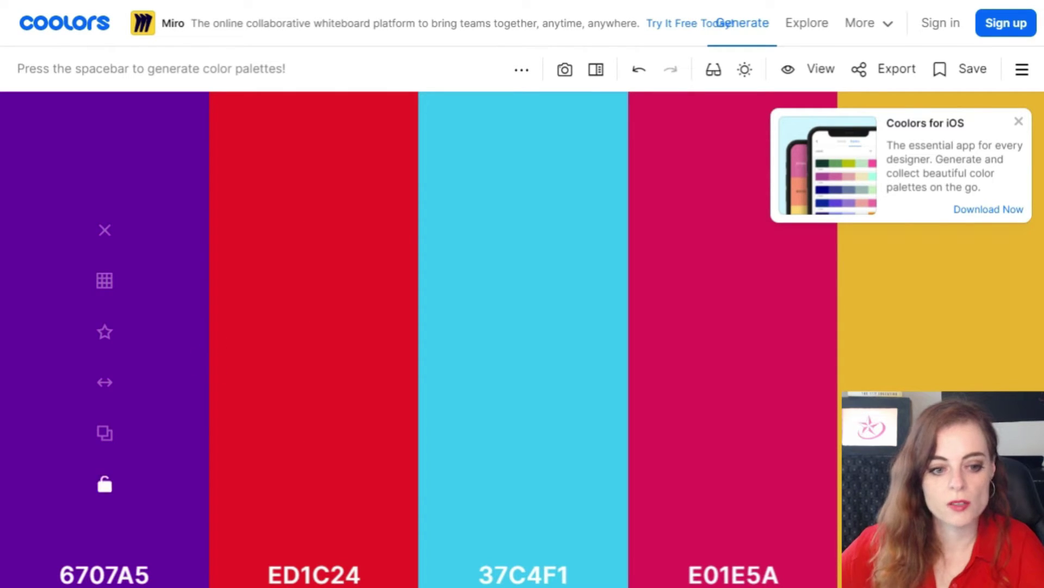
pyautogui.click(314, 484)
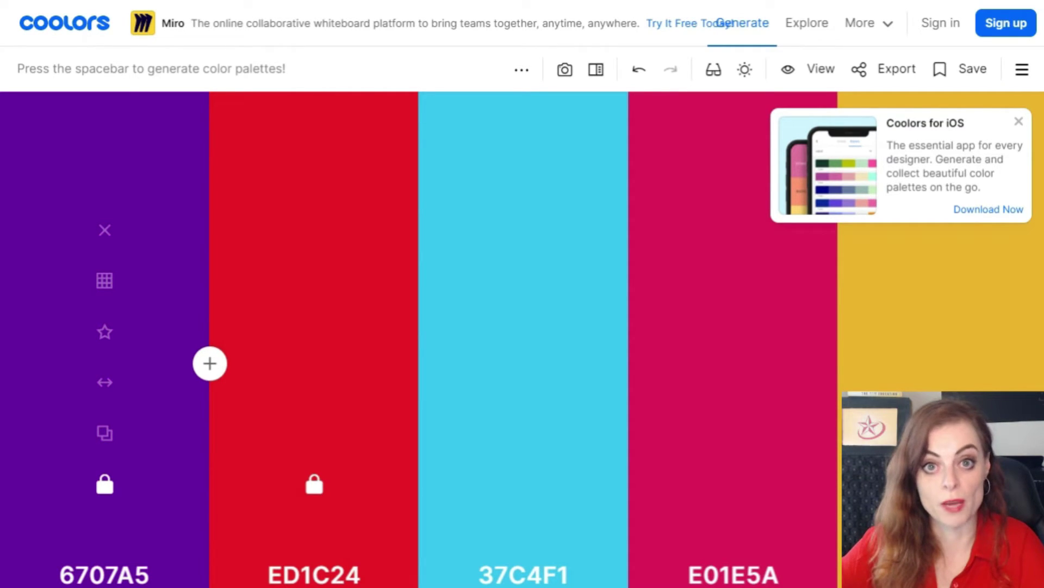
pyautogui.click(105, 483)
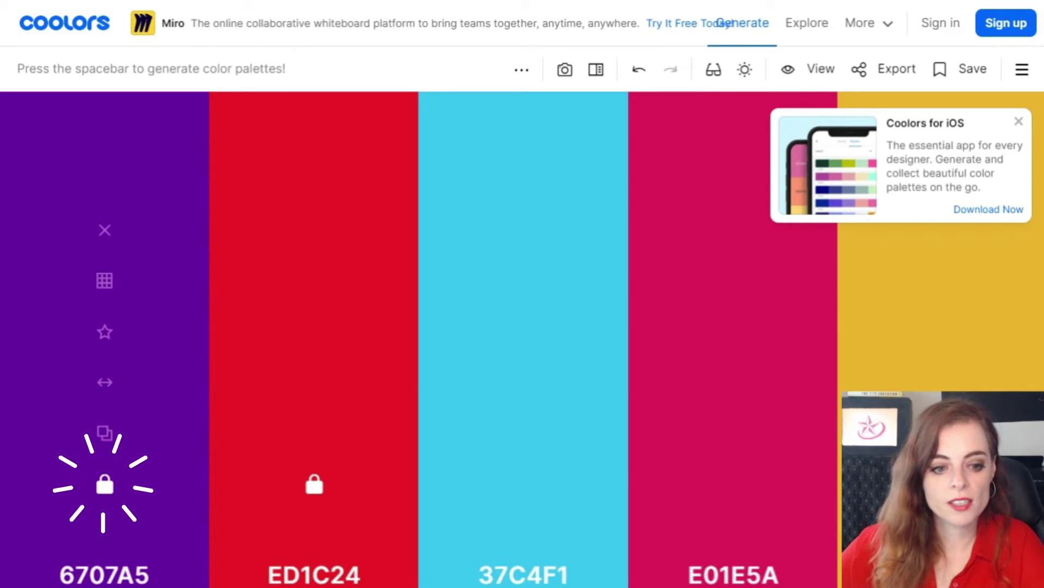
pyautogui.click(314, 484)
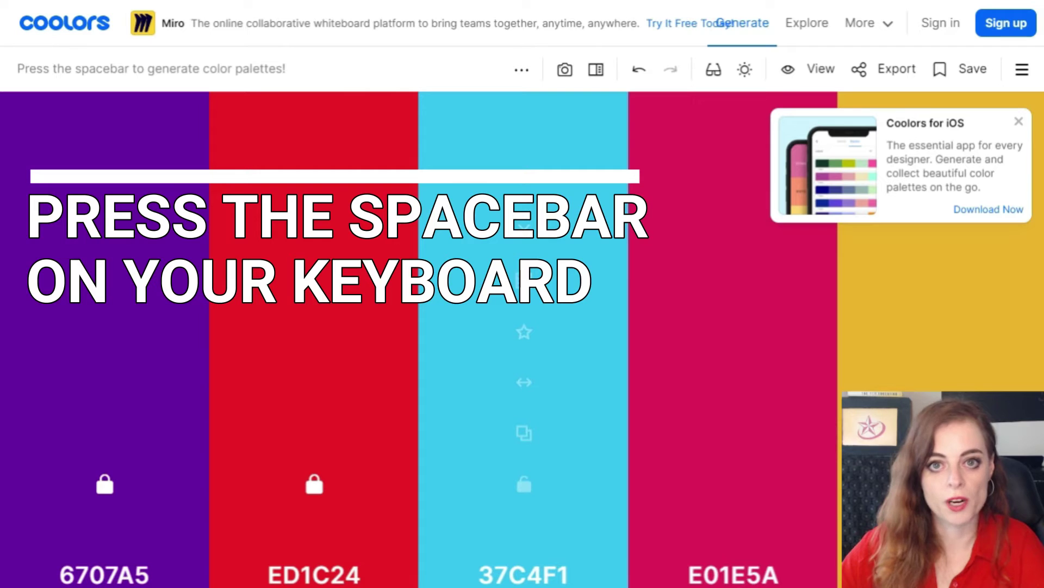
pyautogui.press('space')
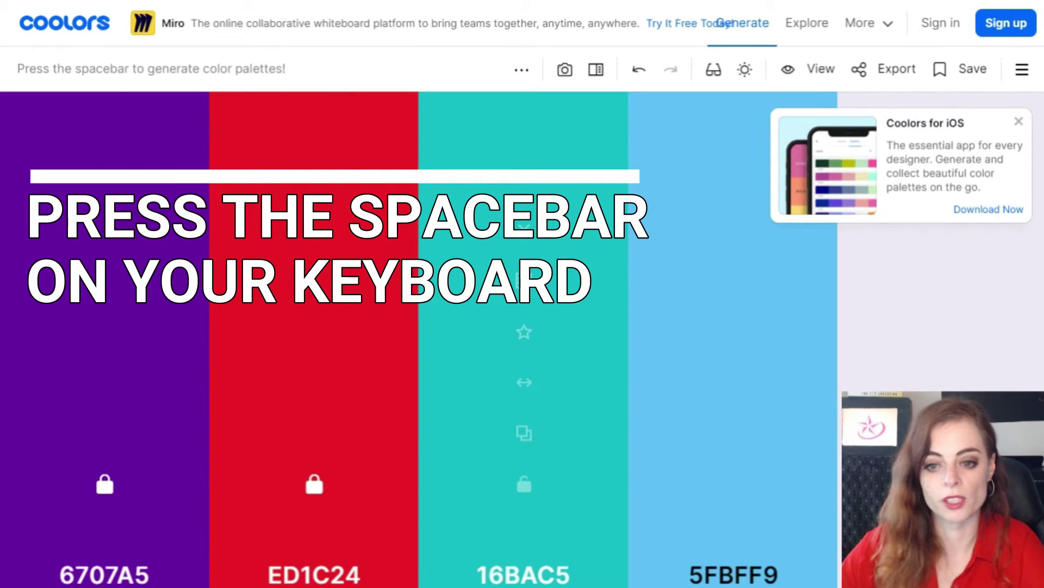
pyautogui.press('space')
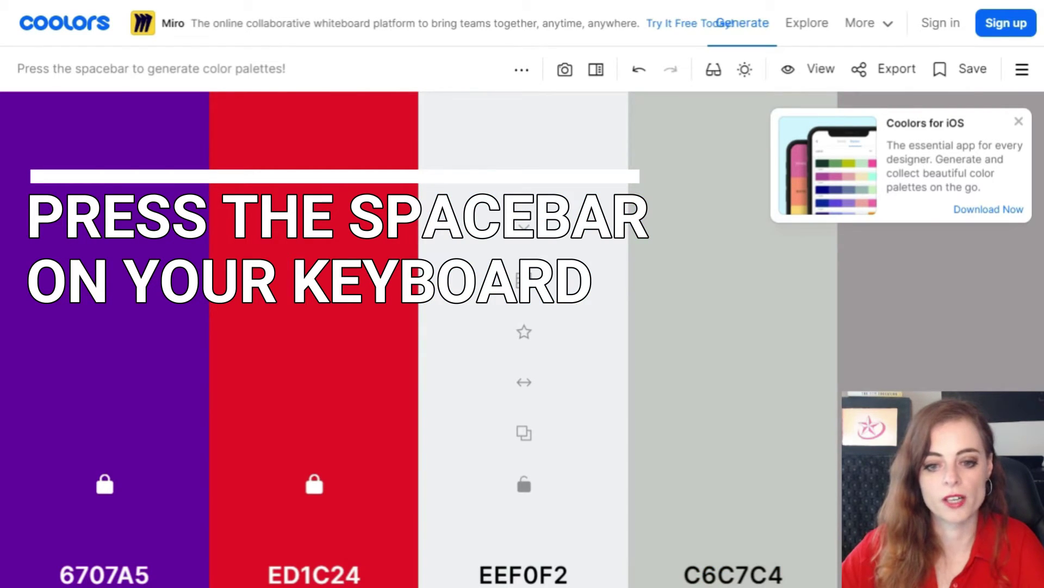
pyautogui.press('space')
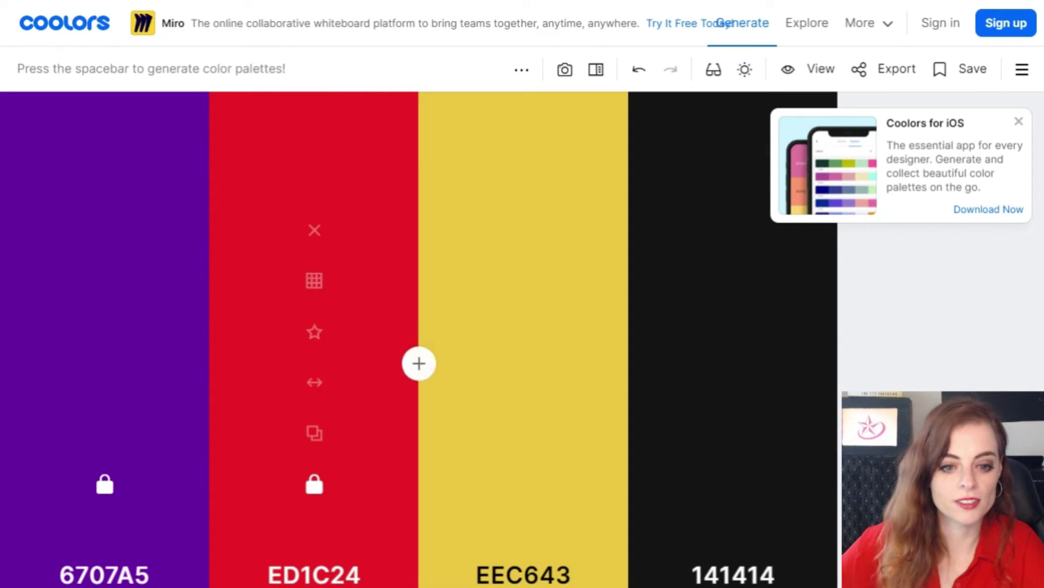
# Step: Move red ED1C24 to the last column and regenerate the middle to E6C229, 1A8FE3 and A7A7A9
pyautogui.moveTo(314, 382); pyautogui.dragTo(932, 381)
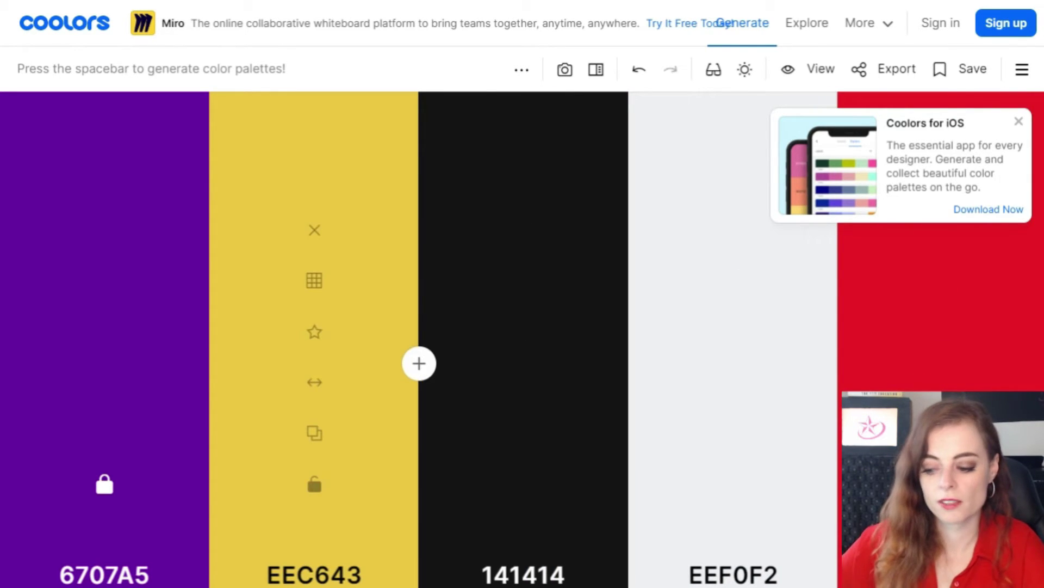
pyautogui.press('space')
pyautogui.press('space')
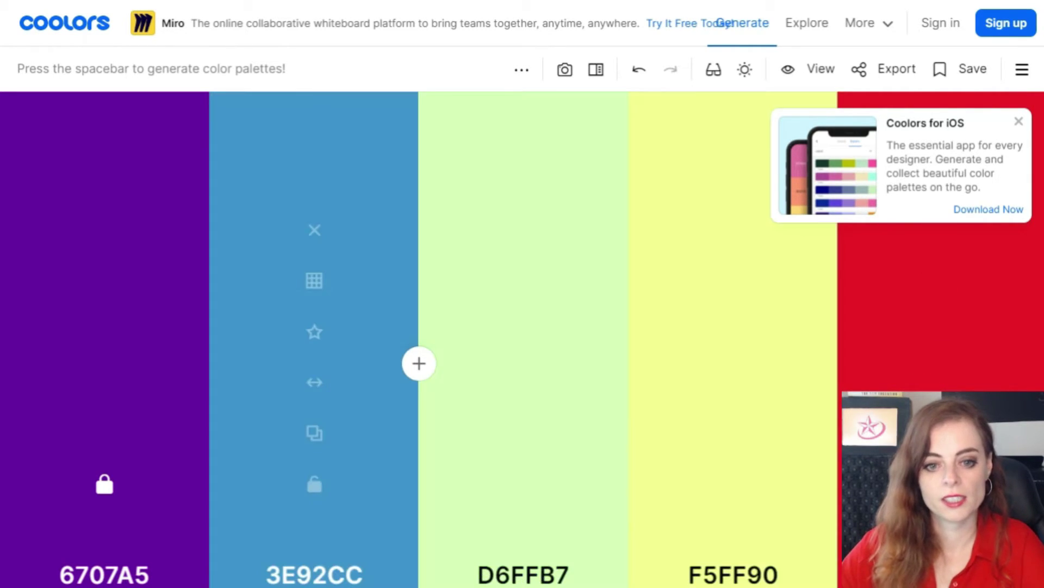
pyautogui.press('space')
pyautogui.press('space')
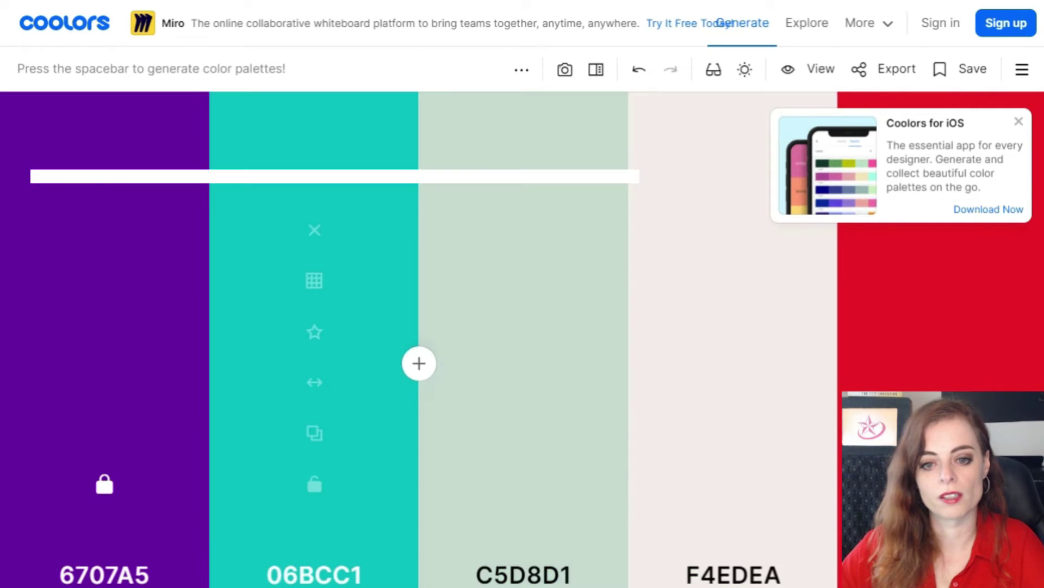
pyautogui.press('space')
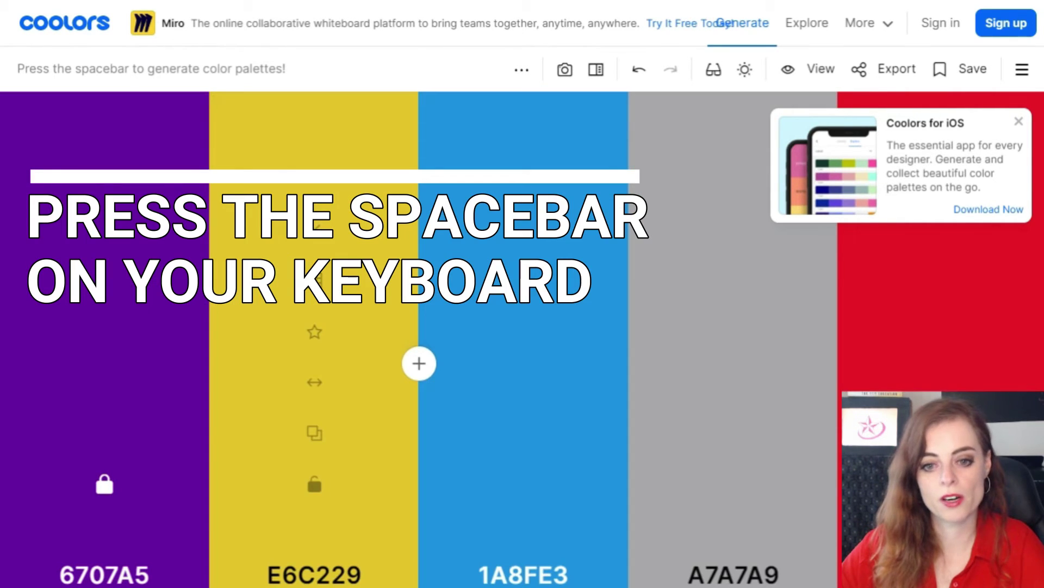
pyautogui.press('space')
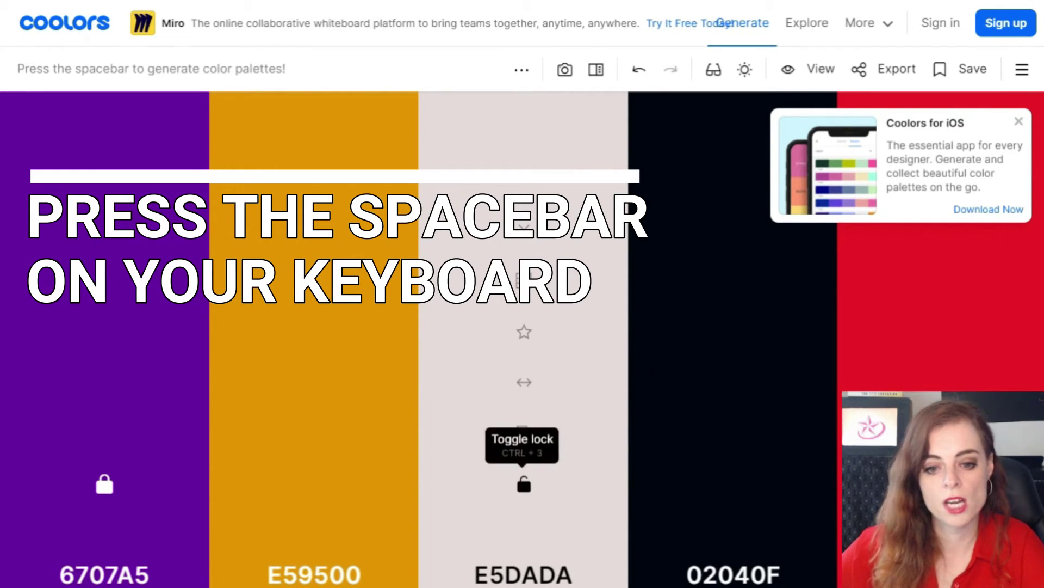
# Step: Lock the pale E5DADA column and regenerate the others, giving 73A580 and FCFC62
pyautogui.click(524, 484)
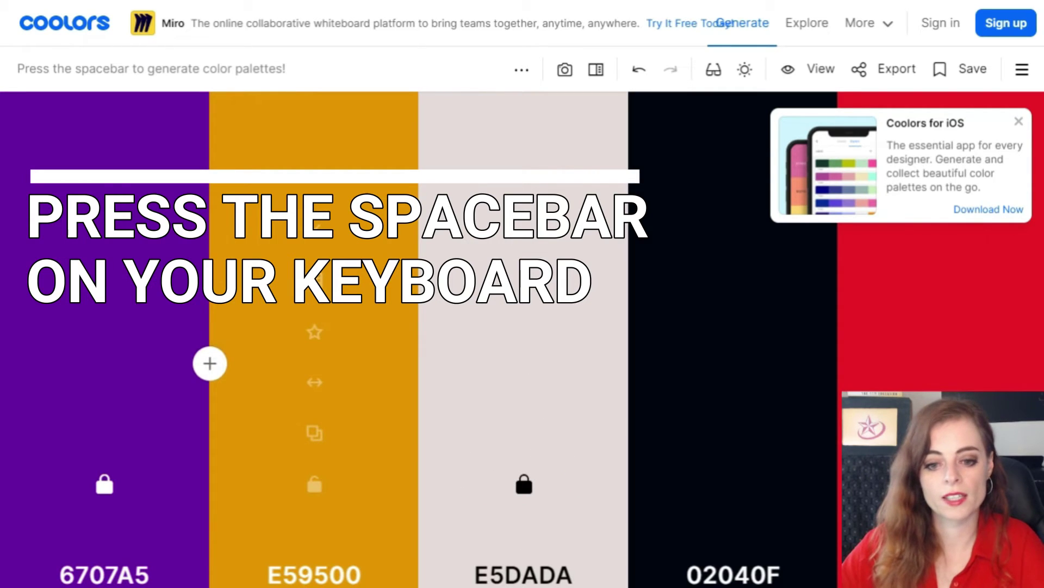
pyautogui.press('space')
pyautogui.press('space')
pyautogui.press('space')
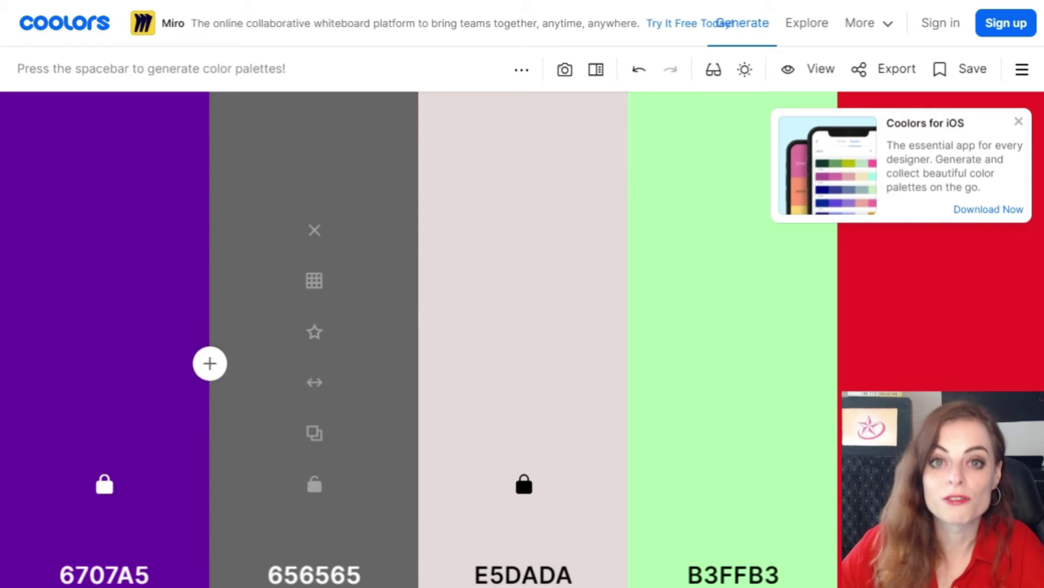
pyautogui.press('space')
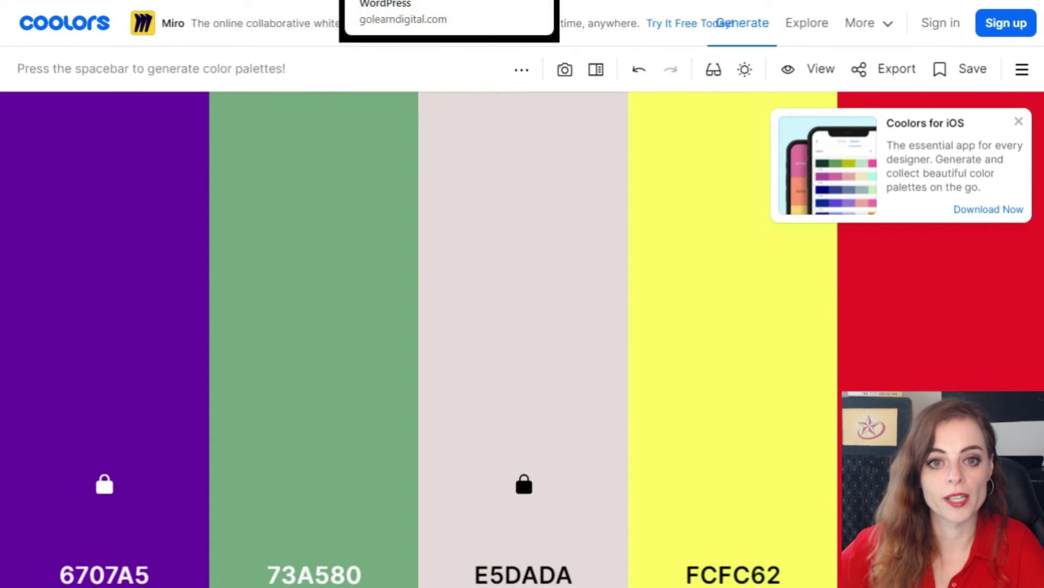
# Step: In WordPress, try red, yellow, blue, pink and teal for Mobile Menu Background, settling on light teal
pyautogui.hotkey('alt', 'Tab')
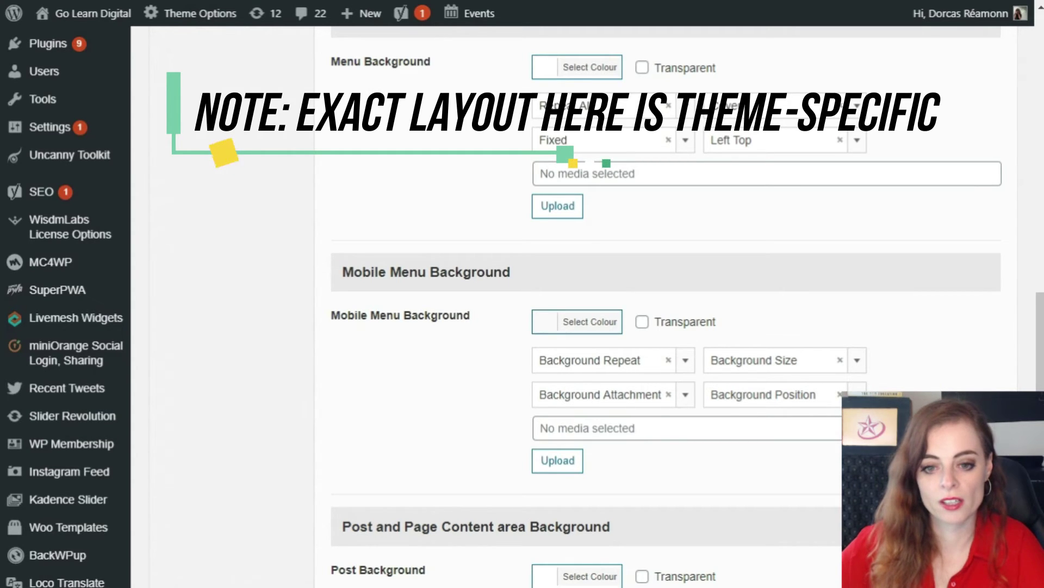
pyautogui.click(577, 322)
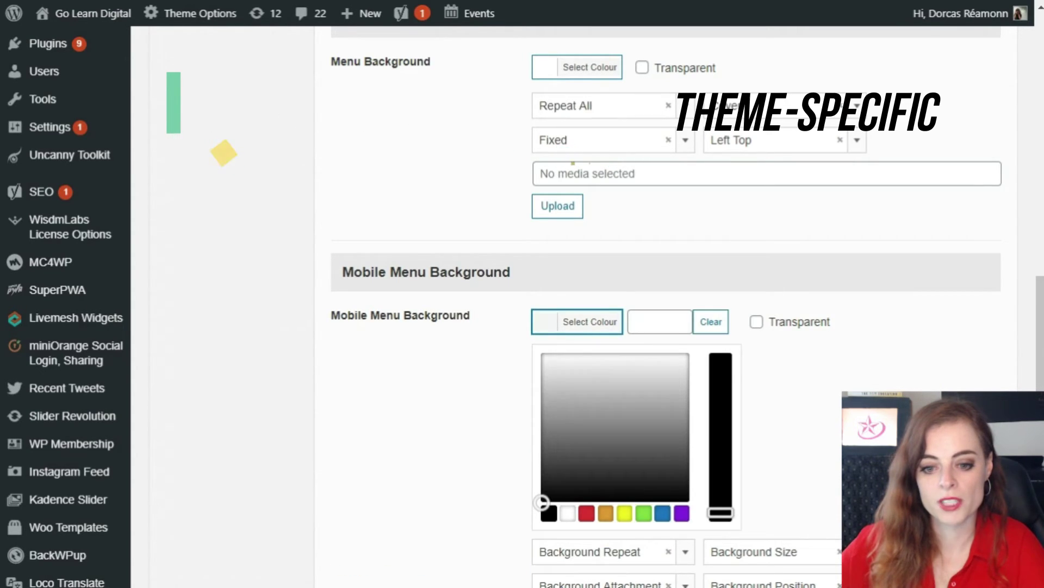
pyautogui.click(586, 513)
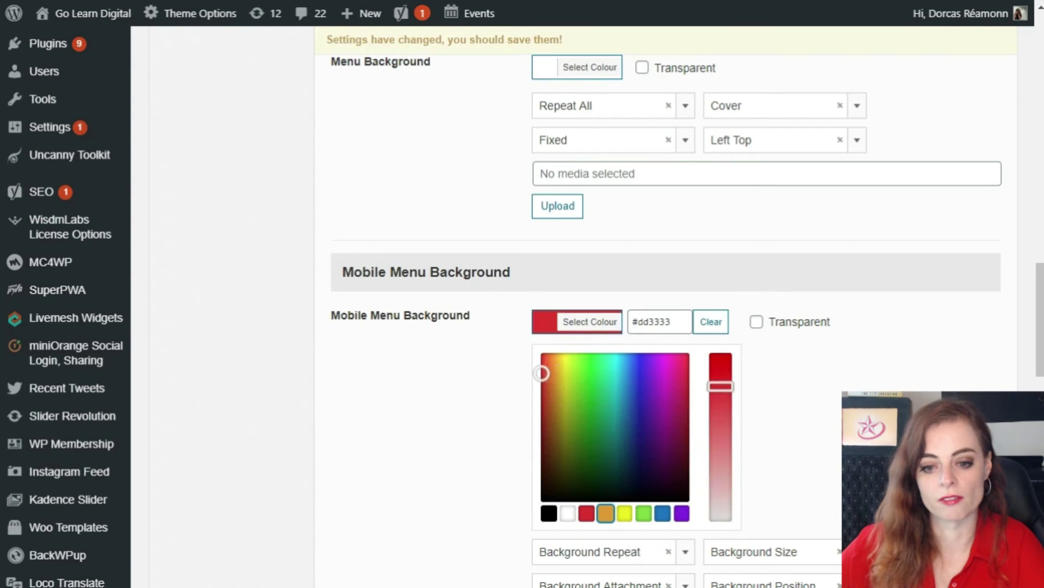
pyautogui.click(625, 513)
pyautogui.click(627, 411)
pyautogui.click(680, 377)
pyautogui.click(618, 390)
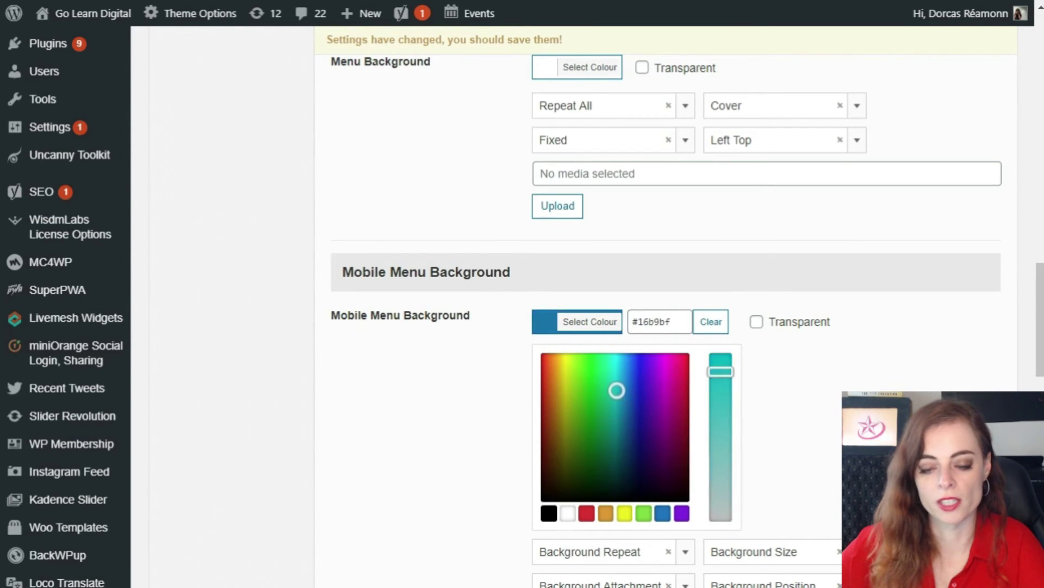
pyautogui.click(615, 385)
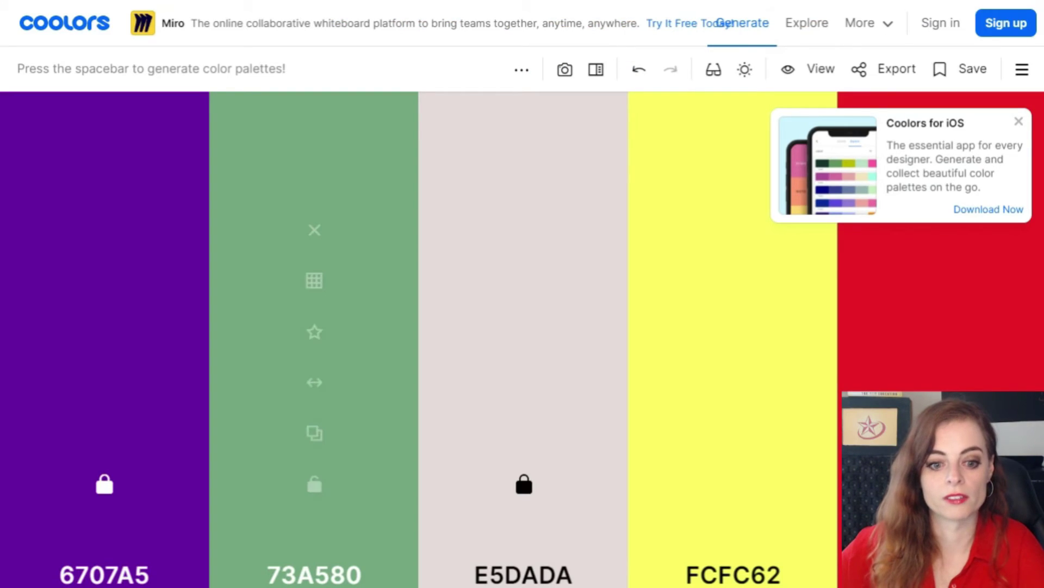
# Step: Copy the E5DADA code from Coolors and paste it into WordPress's Mobile Menu Background hex field
pyautogui.click(104, 574)
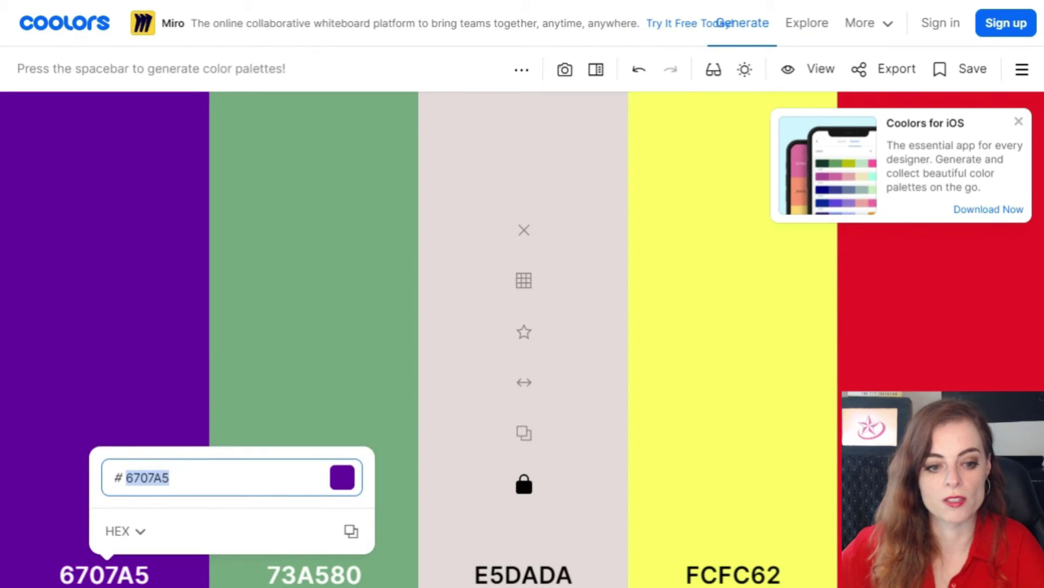
pyautogui.click(522, 574)
pyautogui.hotkey('ctrl', 'c')
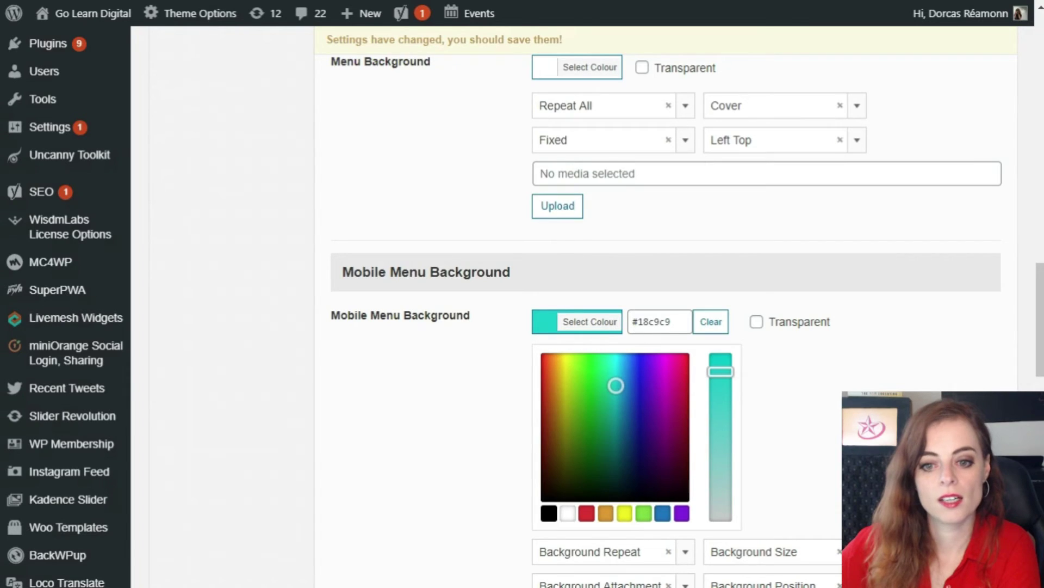
pyautogui.click(659, 321)
pyautogui.hotkey('ctrl', 'v')
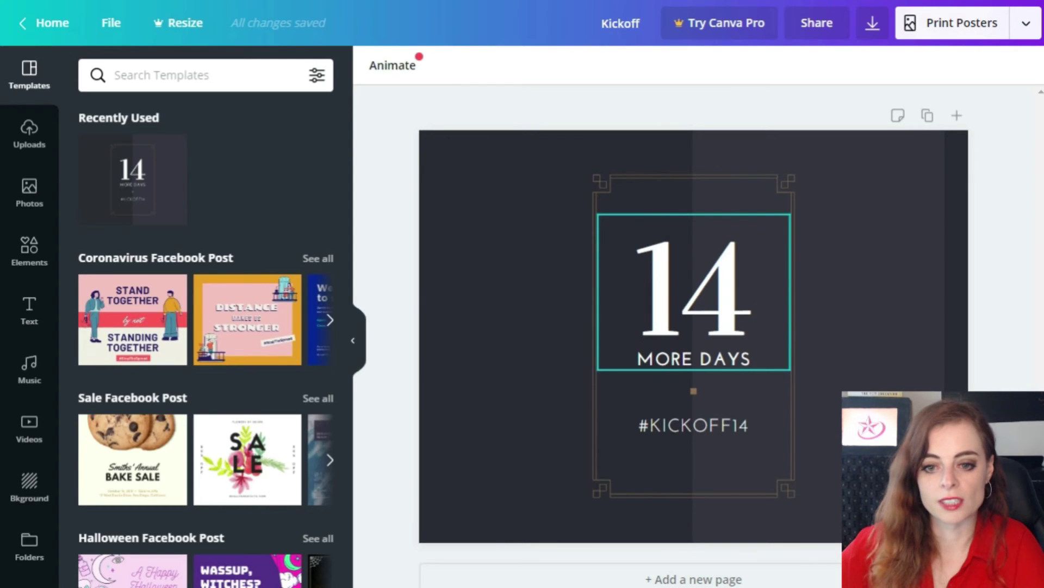
# Step: Recolour the large 14 on the Kickoff poster pink, then change it to the default purple
pyautogui.click(694, 292)
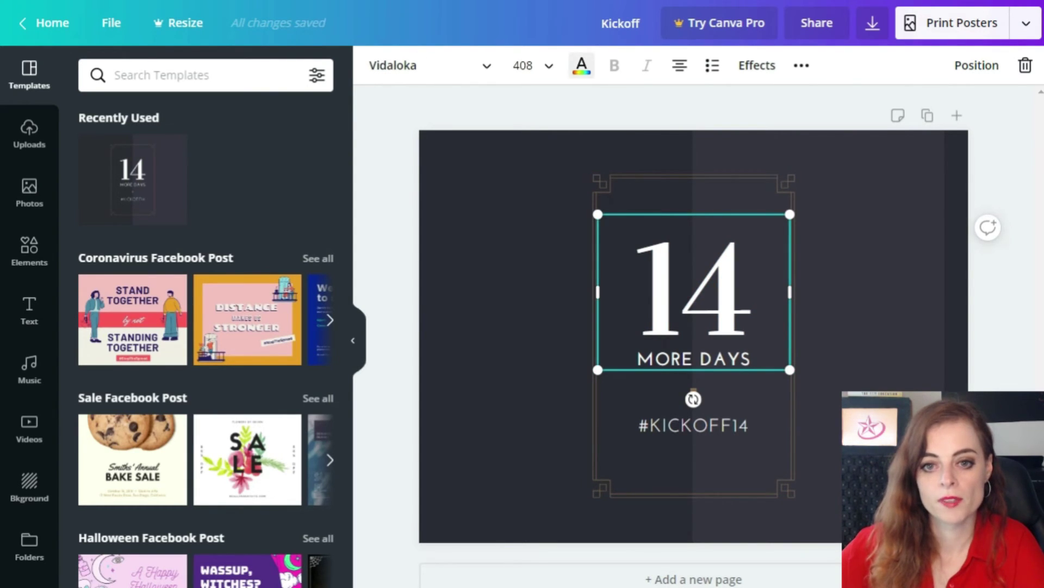
pyautogui.click(581, 65)
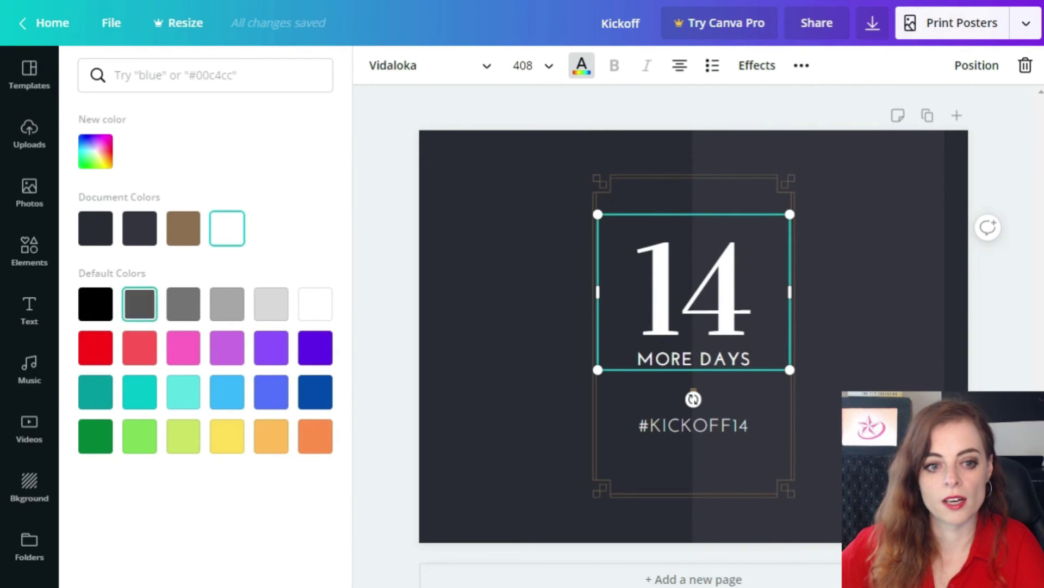
pyautogui.click(184, 347)
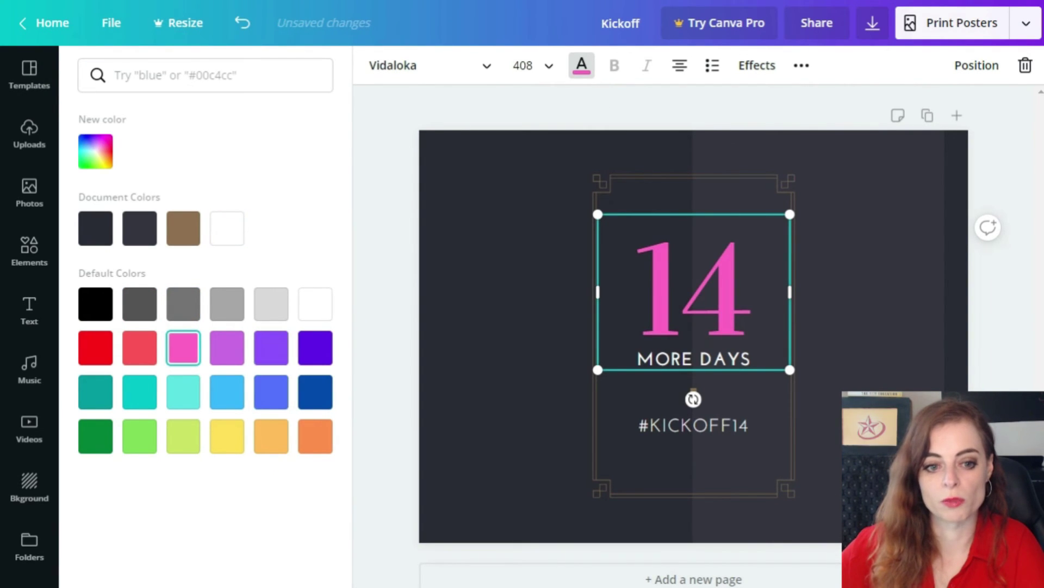
pyautogui.click(227, 347)
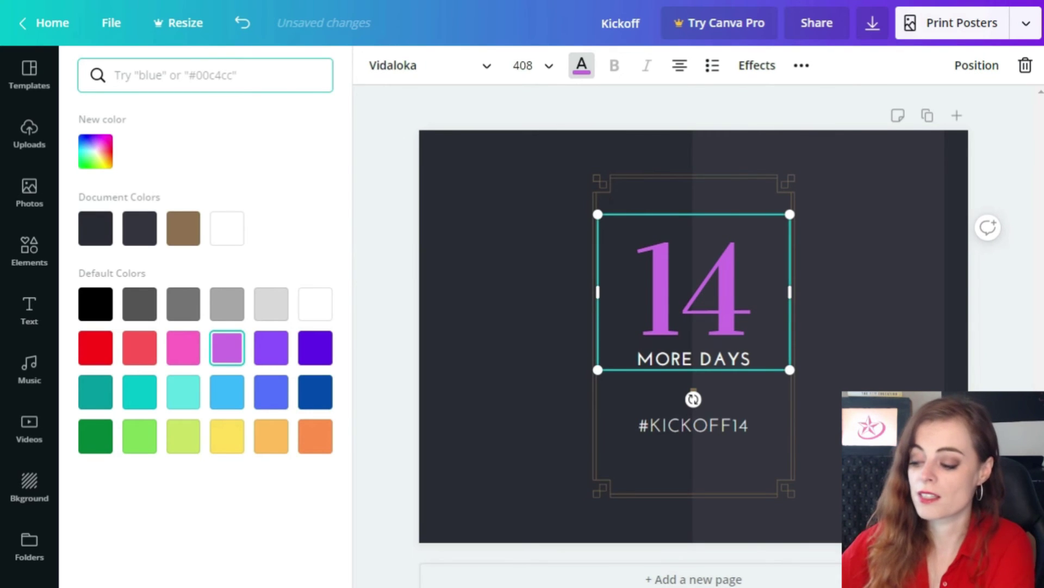
# Step: Apply #E5DADA from the colour search to the 14, undoing an accidental nudge
pyautogui.write('#E5DADA')
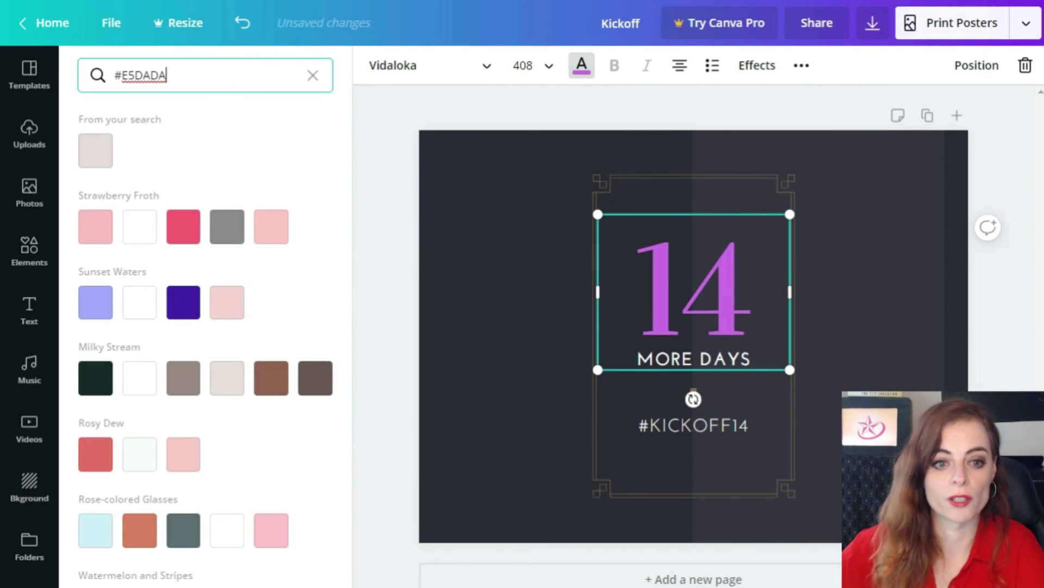
pyautogui.press('Escape')
pyautogui.press('Escape')
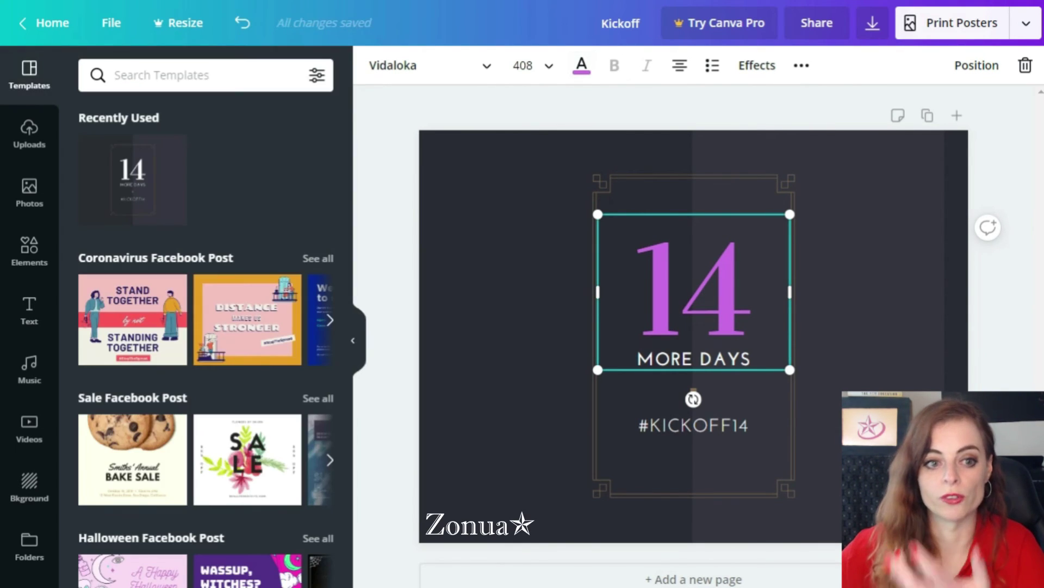
pyautogui.hotkey('shift', 'Left')
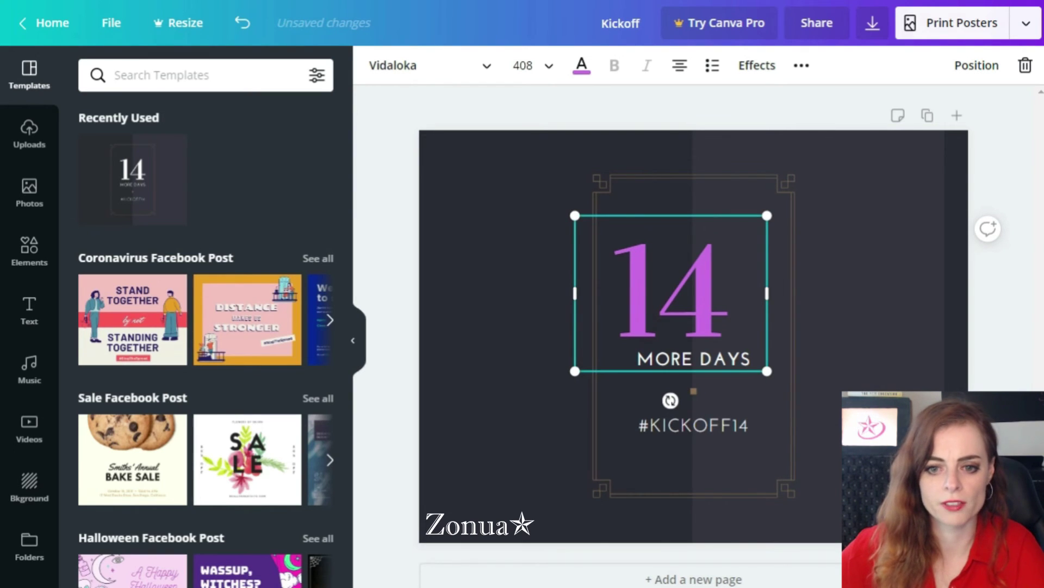
pyautogui.hotkey('ctrl', 'z')
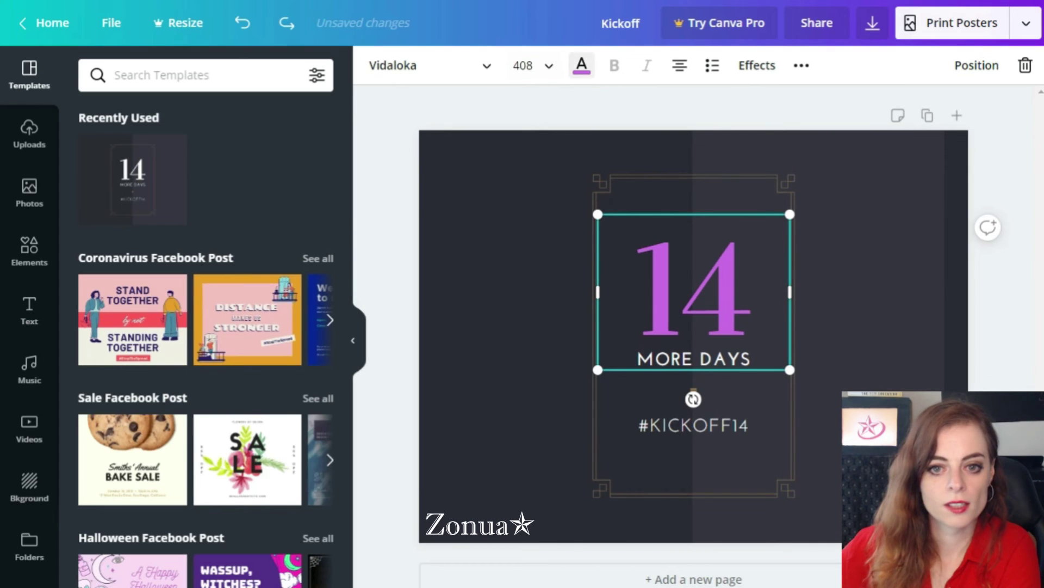
pyautogui.click(581, 65)
pyautogui.hotkey('ctrl', 'v')
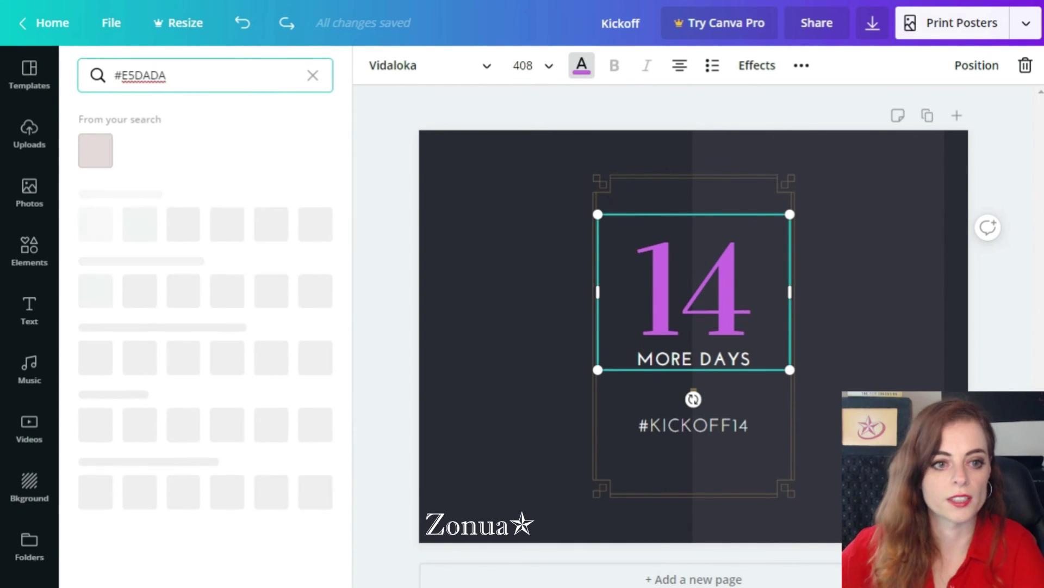
pyautogui.click(95, 150)
pyautogui.press('Escape')
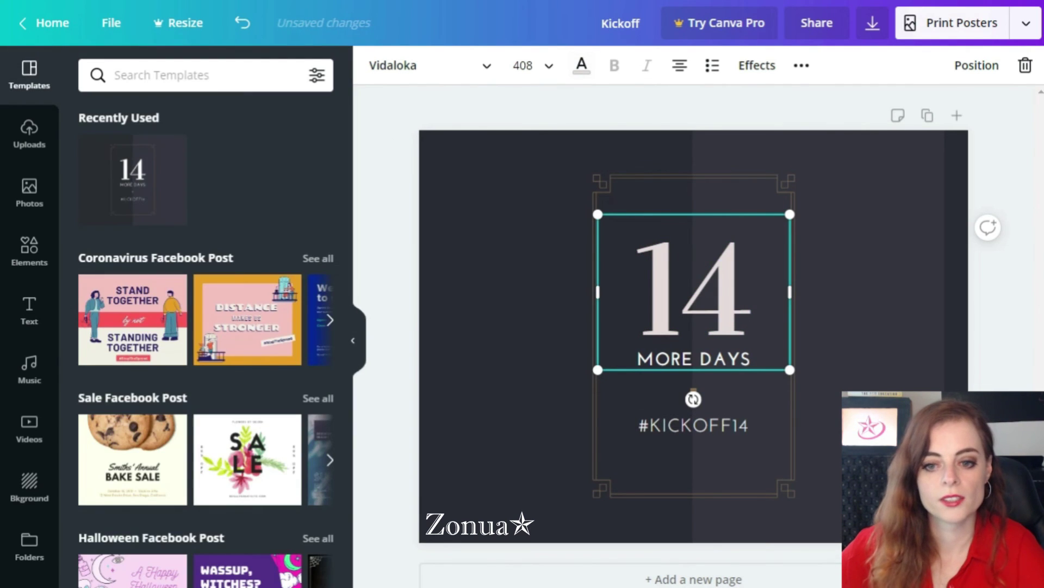